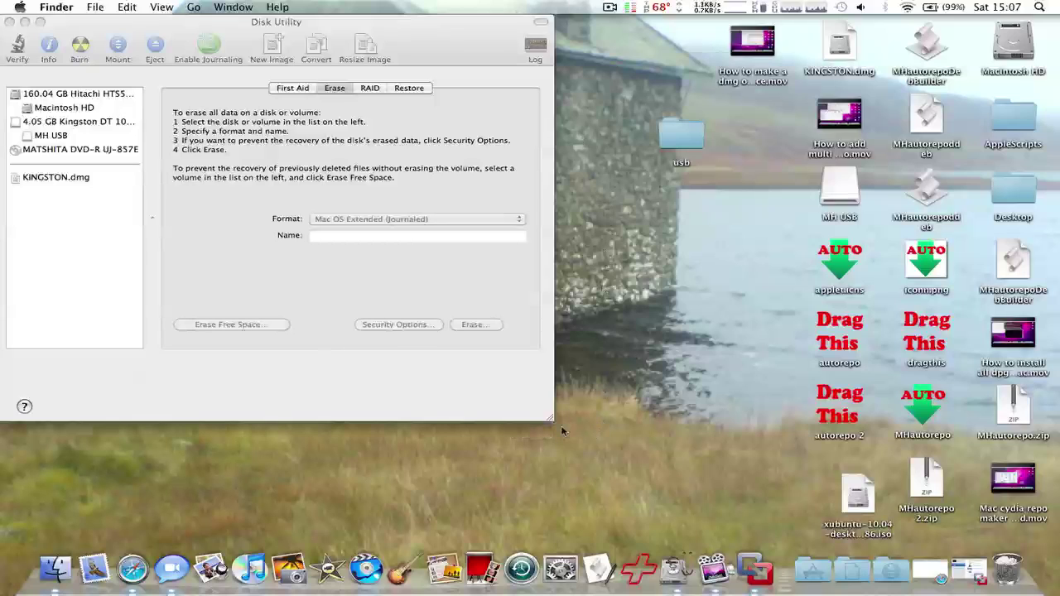
pyautogui.moveTo(558, 427); pyautogui.dragTo(485, 3)
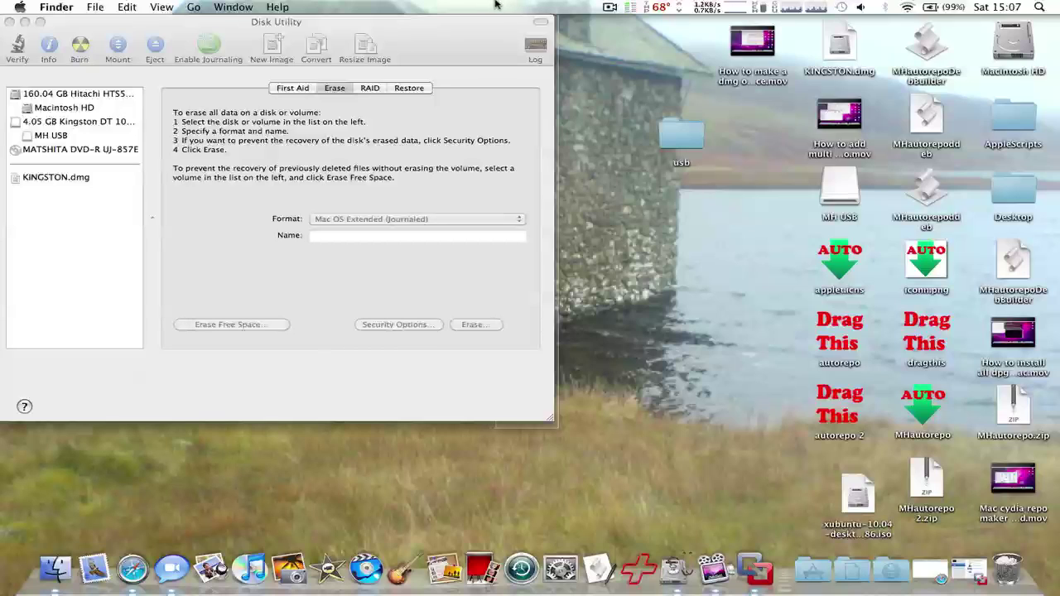
pyautogui.moveTo(494, 2); pyautogui.dragTo(496, 16)
pyautogui.moveTo(496, 16); pyautogui.dragTo(521, 448)
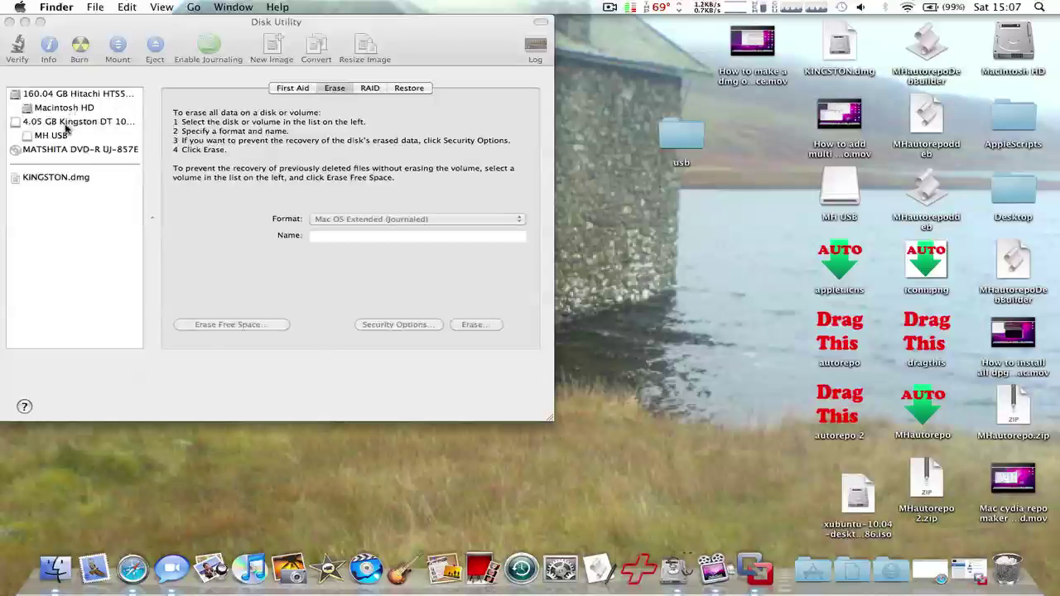
# Step: Select the MH USB volume on the Kingston drive for erasing, with MS-DOS (FAT) as format and MH USB as name
pyautogui.click(465, 28)
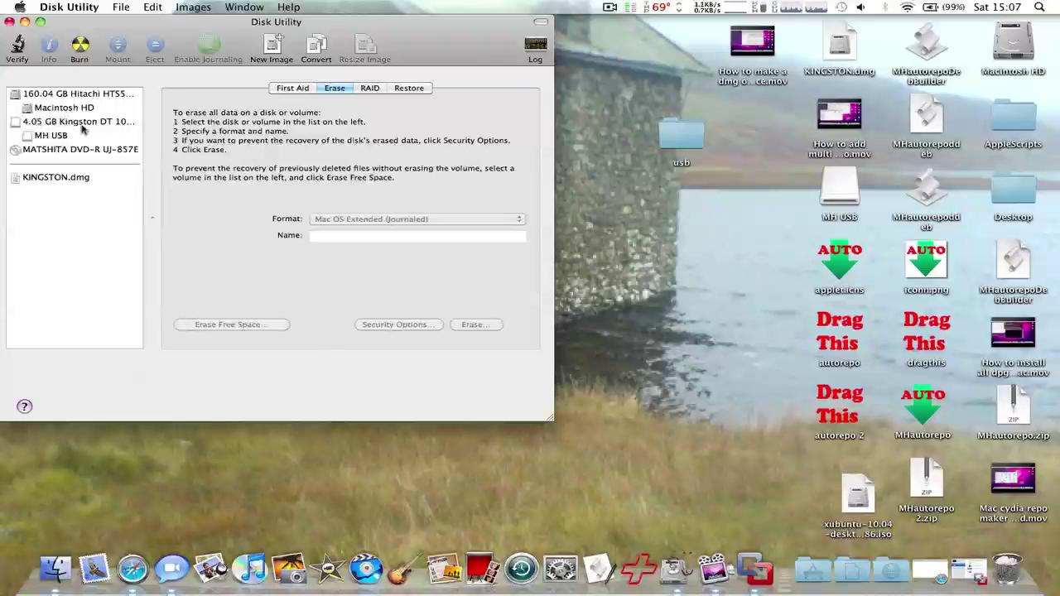
pyautogui.click(27, 123)
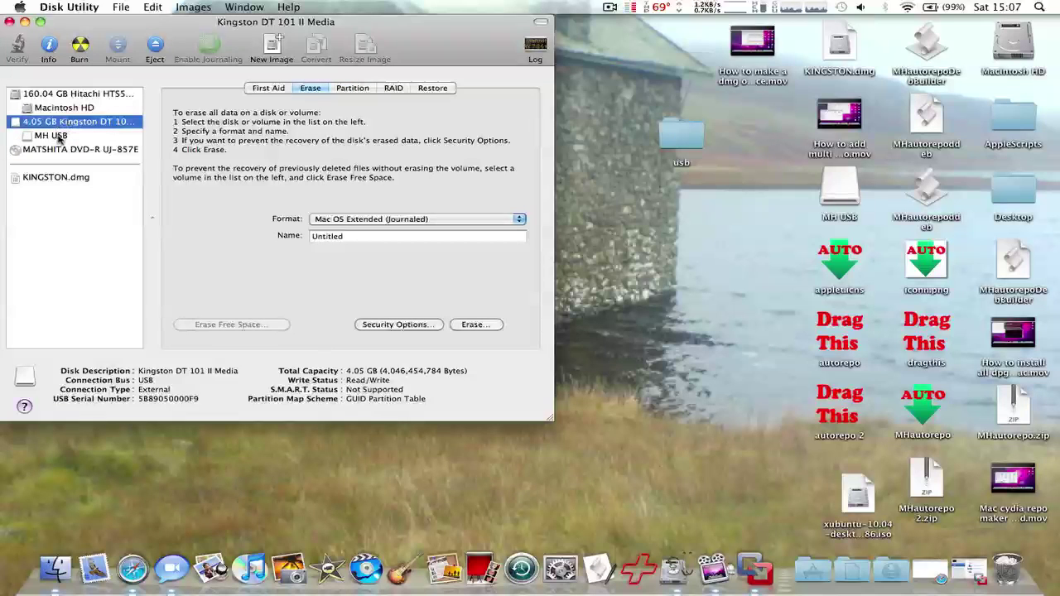
pyautogui.click(54, 136)
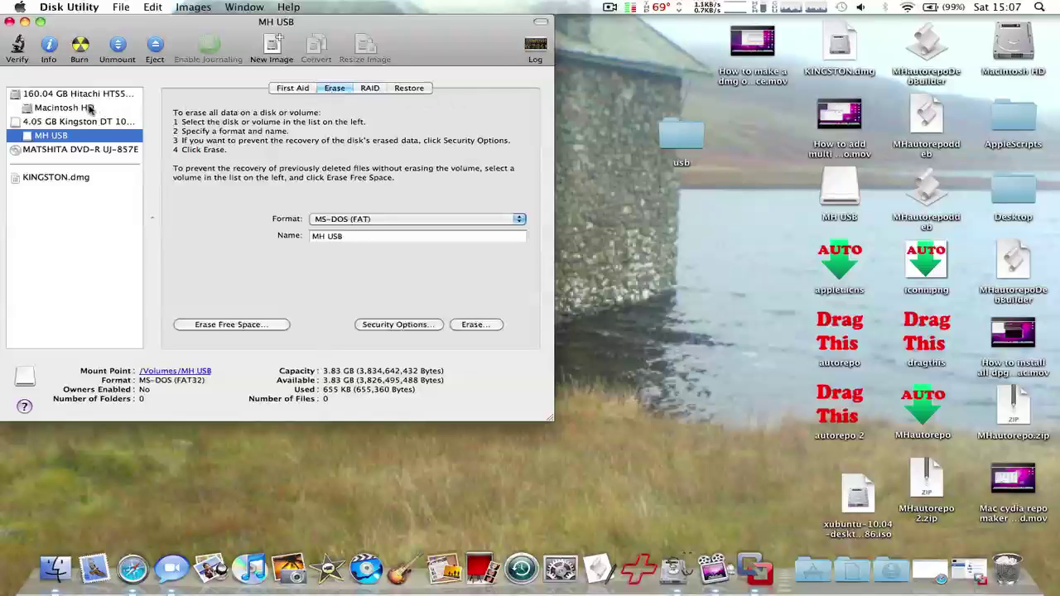
pyautogui.click(332, 237)
pyautogui.moveTo(331, 237); pyautogui.dragTo(304, 238)
pyautogui.click(367, 239)
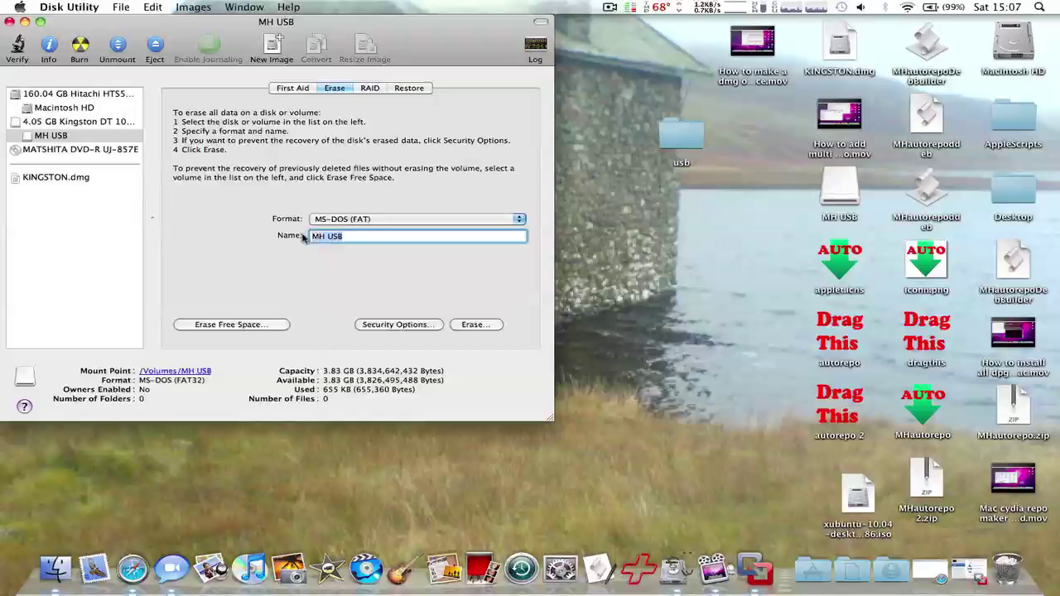
pyautogui.click(363, 239)
pyautogui.click(358, 219)
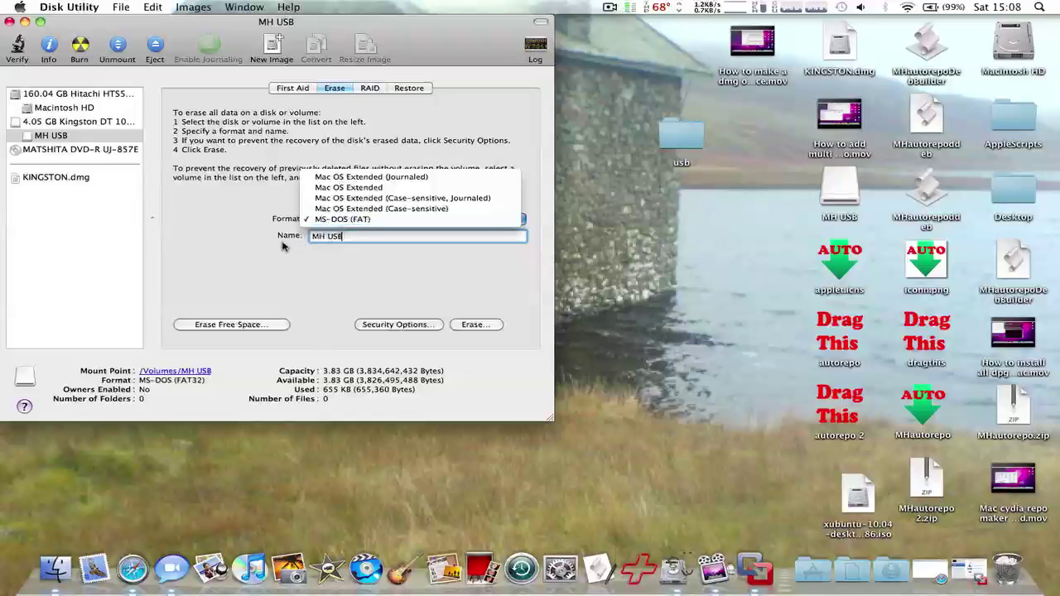
pyautogui.click(324, 234)
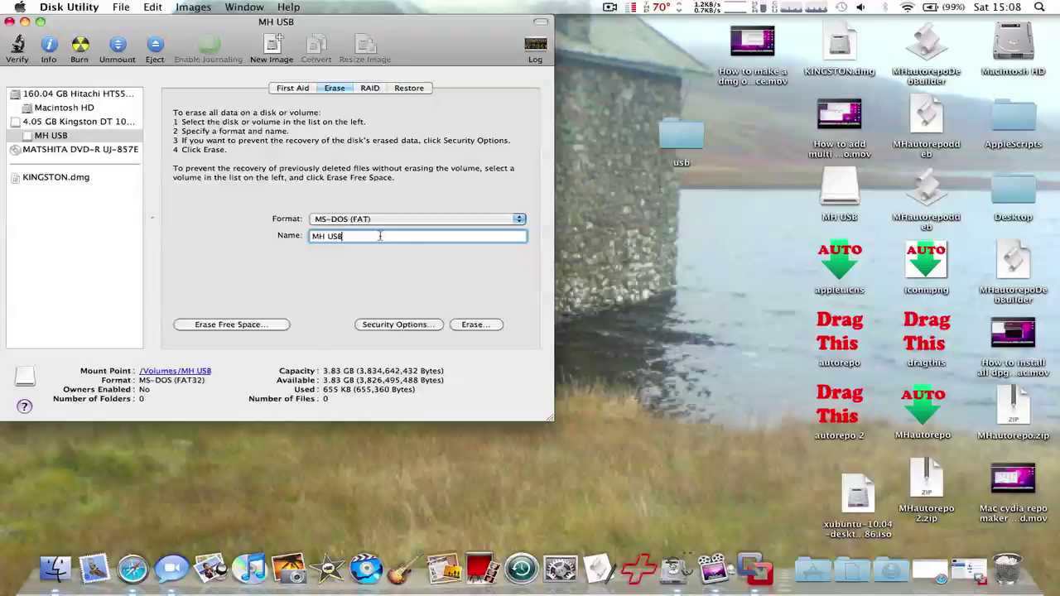
pyautogui.click(468, 325)
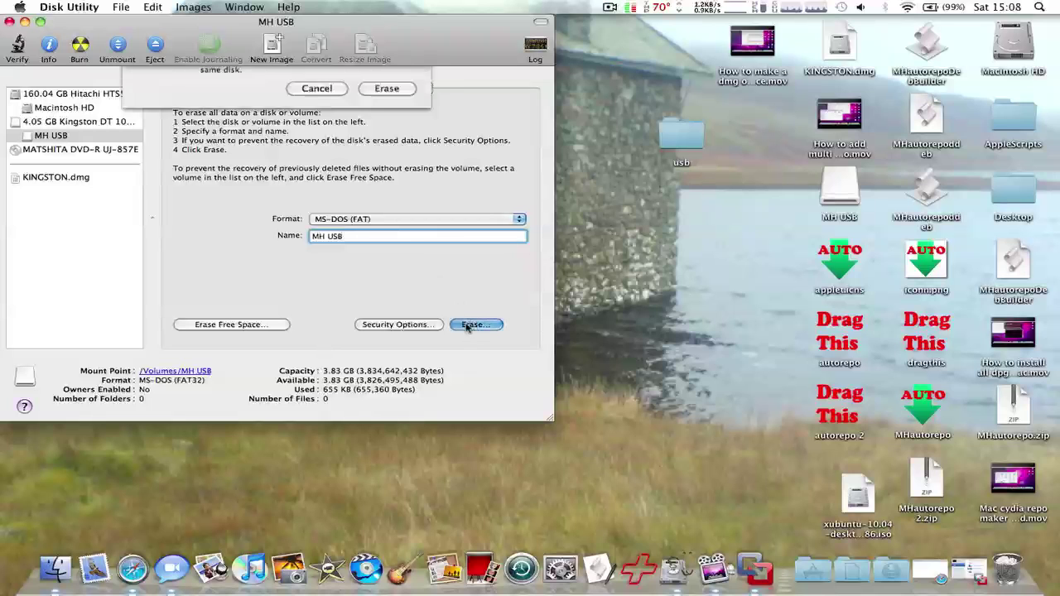
pyautogui.press('Escape')
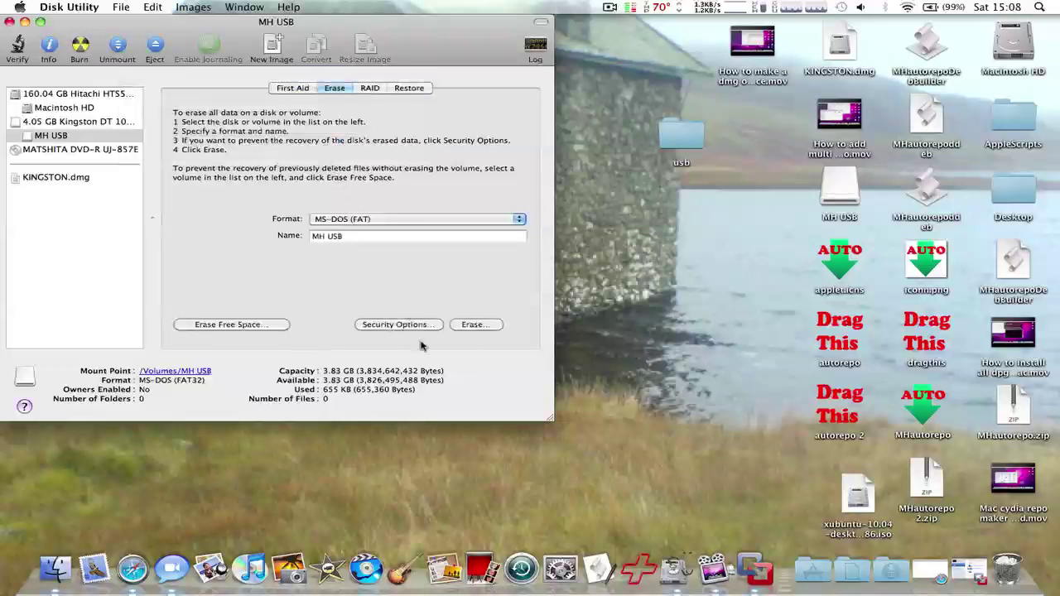
pyautogui.click(408, 328)
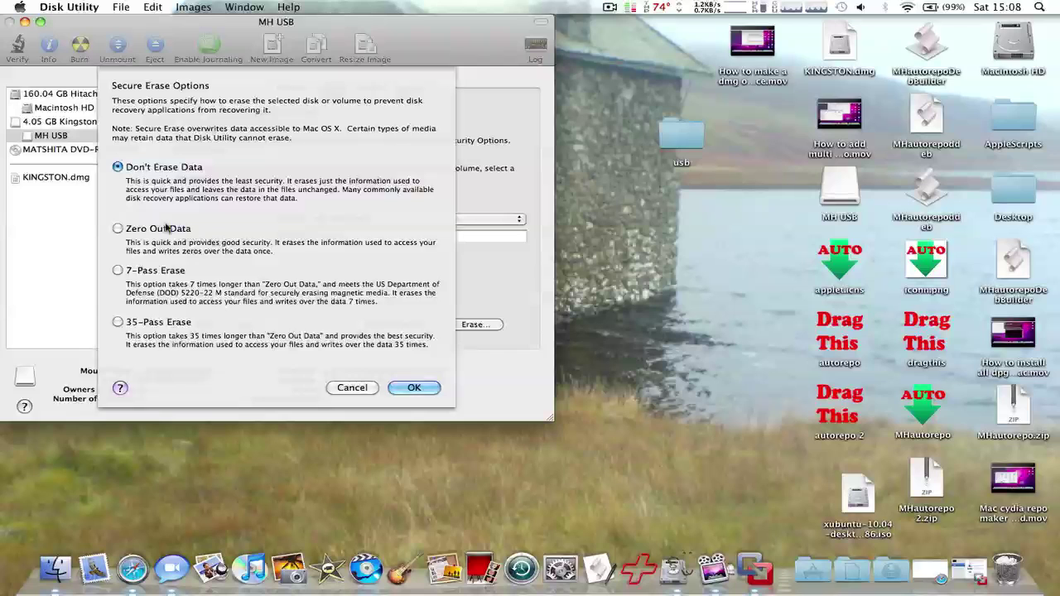
pyautogui.click(166, 230)
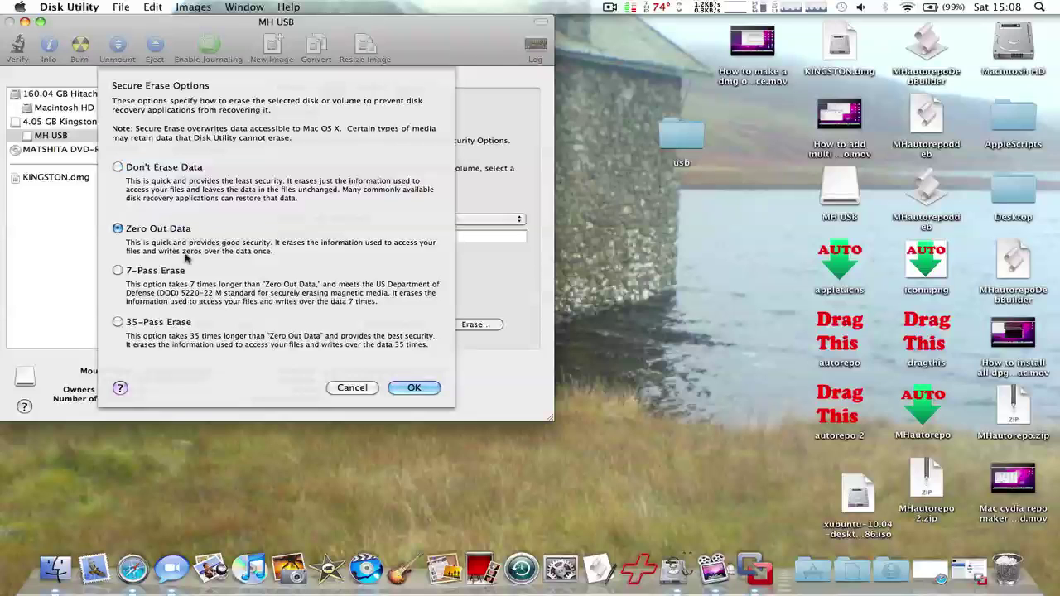
pyautogui.click(351, 386)
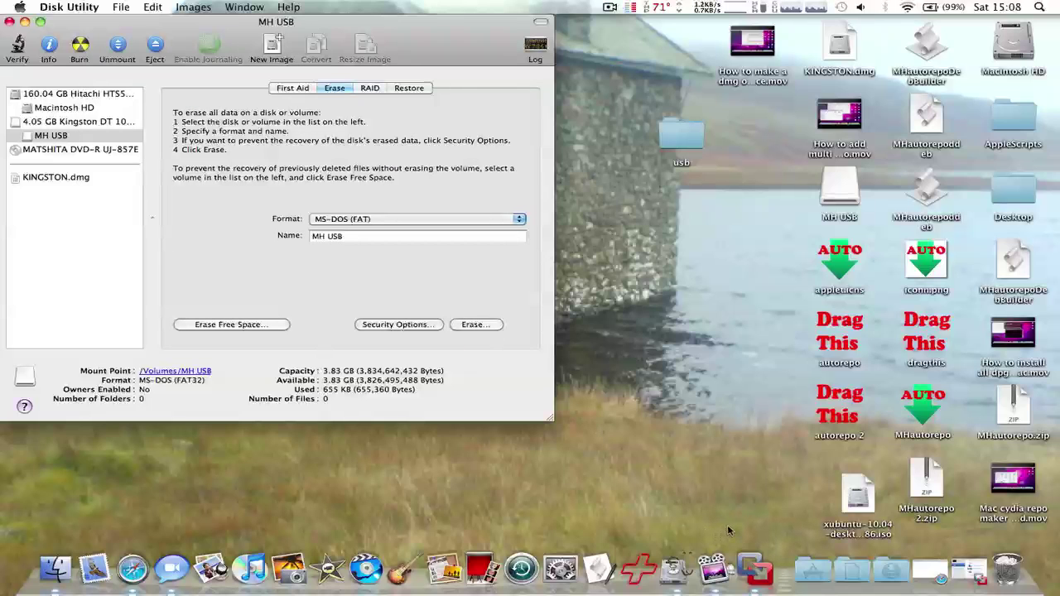
pyautogui.moveTo(742, 525); pyautogui.dragTo(548, 195)
pyautogui.click(549, 195)
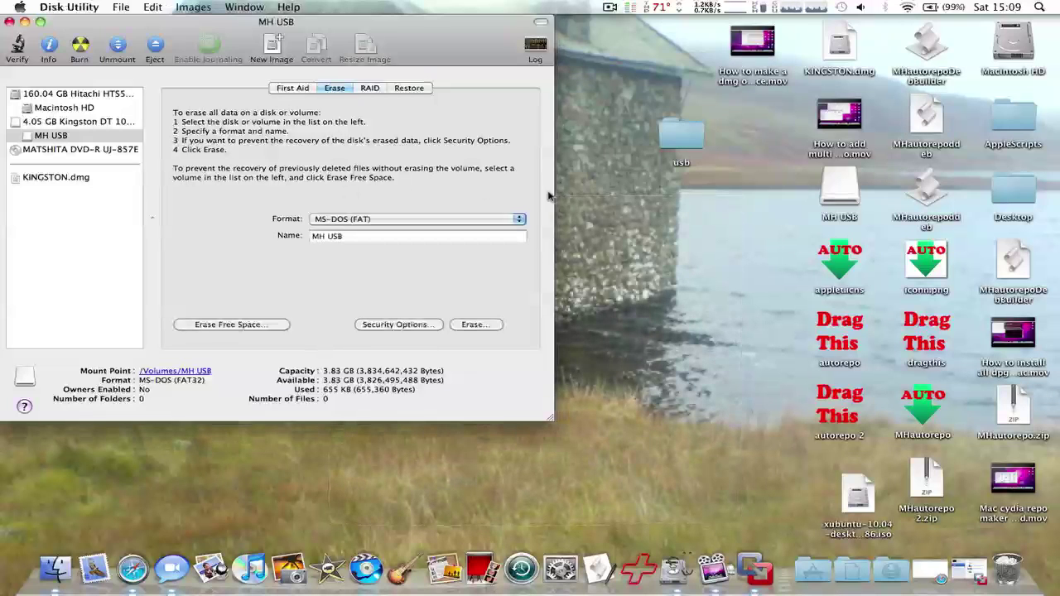
pyautogui.click(507, 239)
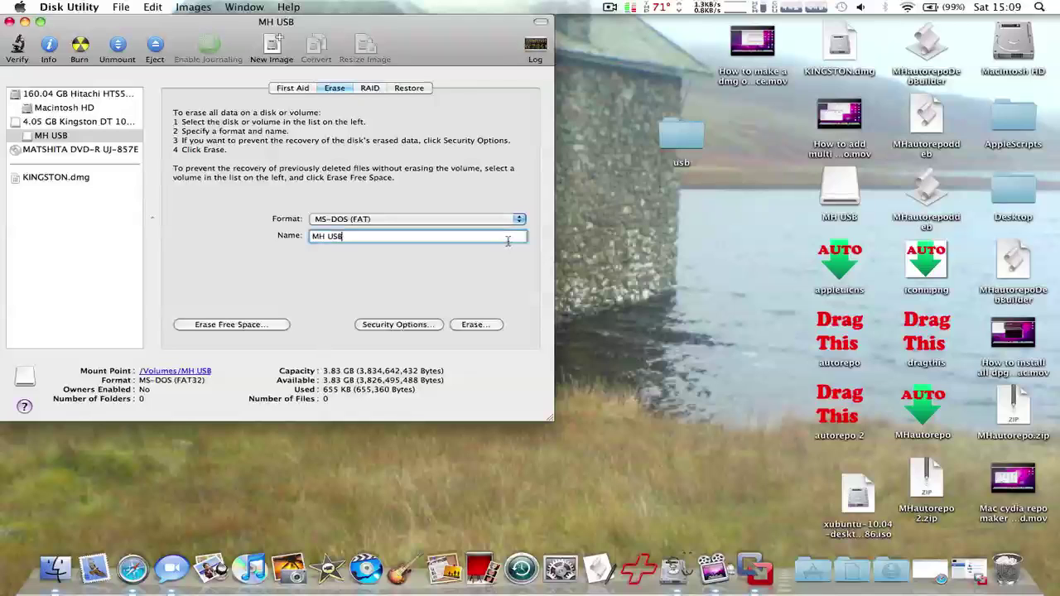
pyautogui.click(575, 255)
pyautogui.moveTo(576, 256); pyautogui.dragTo(815, 366)
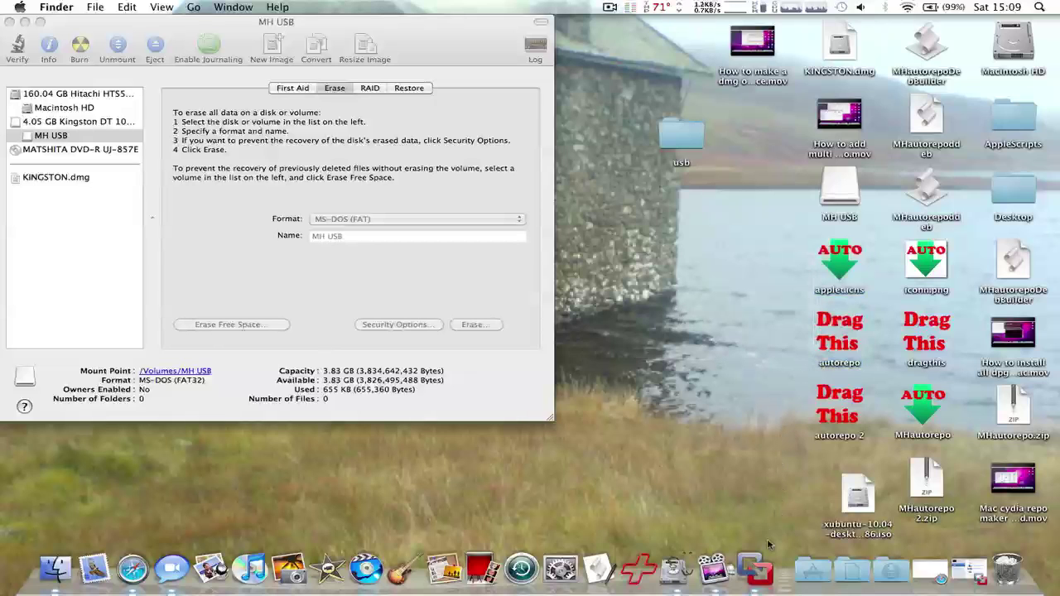
# Step: In VMware Fusion, start a new virtual machine without a disc and use xubuntu-10.04-desktop-i386.iso from the Desktop as installation image
pyautogui.click(755, 569)
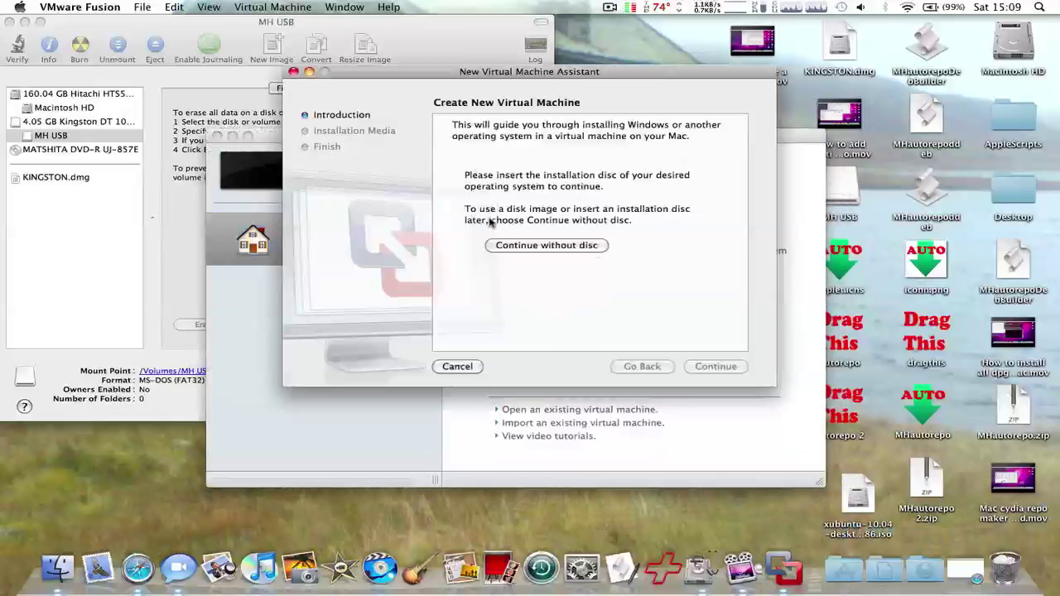
pyautogui.click(510, 245)
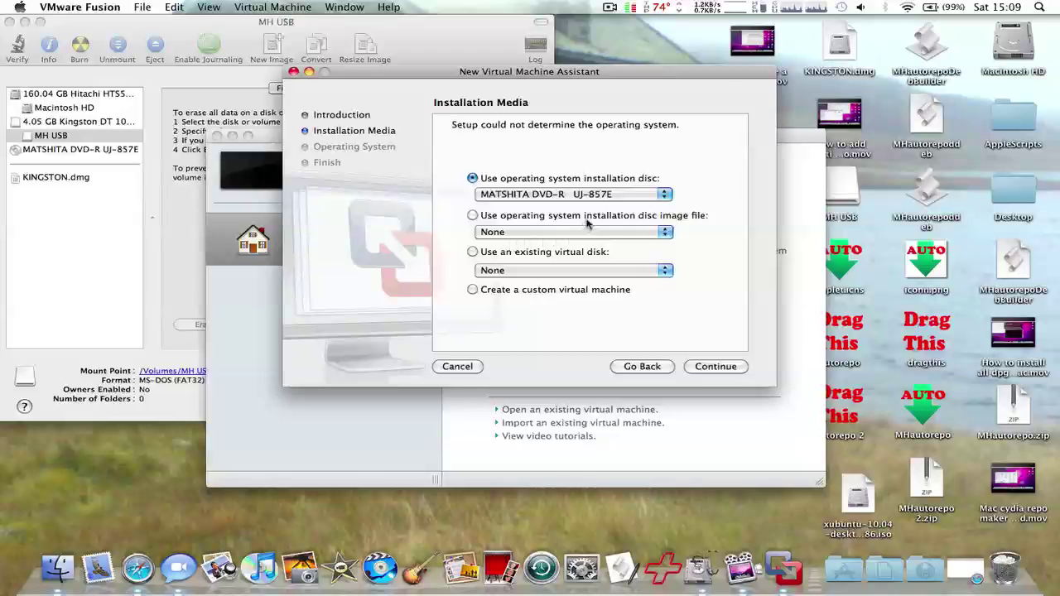
pyautogui.click(515, 217)
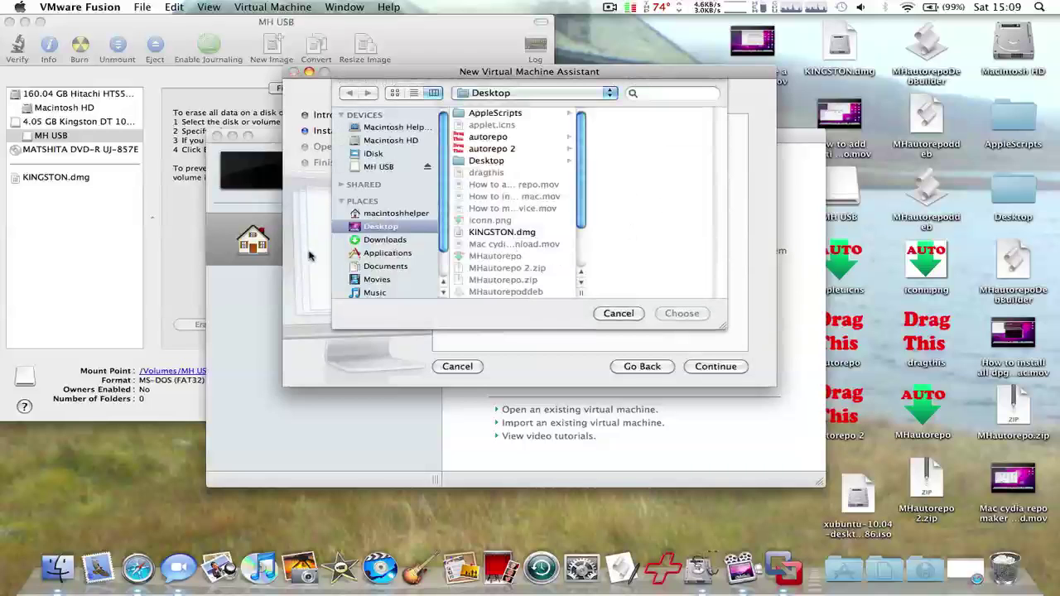
pyautogui.scroll(-3, 528, 233)
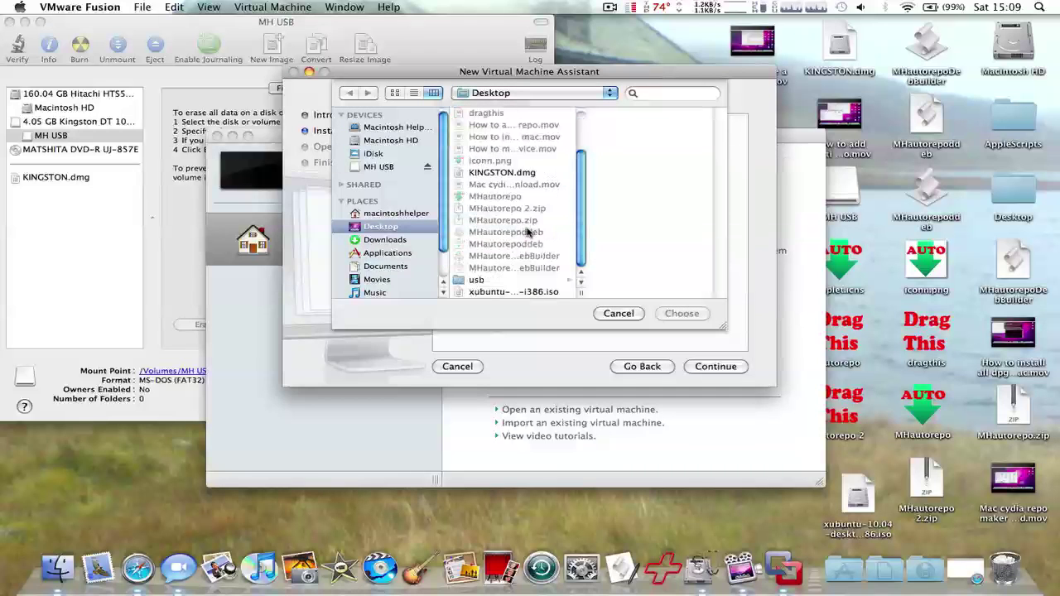
pyautogui.click(520, 293)
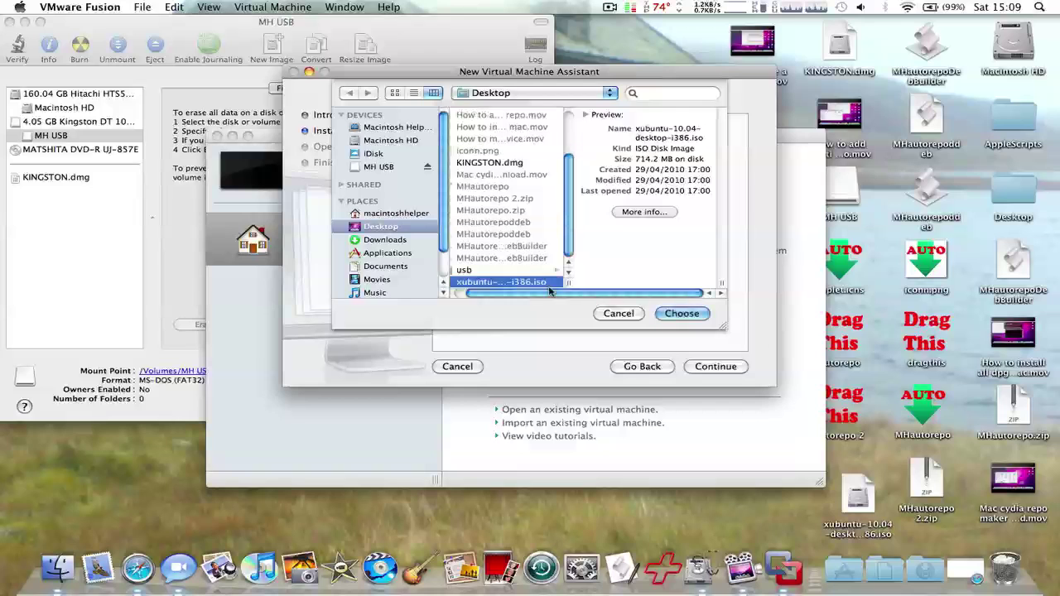
pyautogui.click(666, 313)
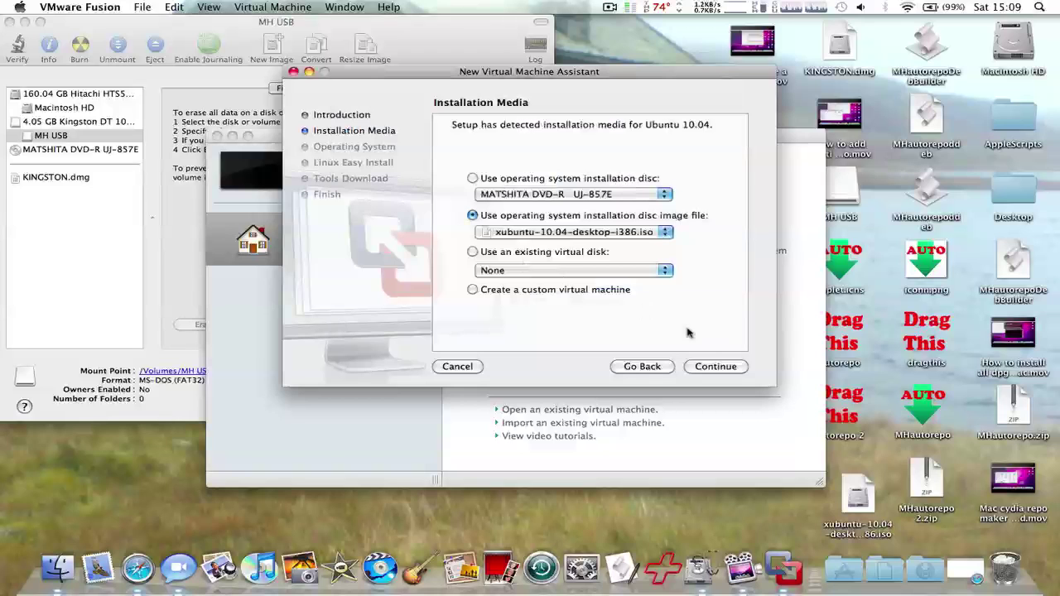
# Step: Accept the detected operating system, turn off Linux Easy Install and complete the assistant, saving the virtual machine as UbuntuUSB
pyautogui.click(714, 367)
pyautogui.click(714, 367)
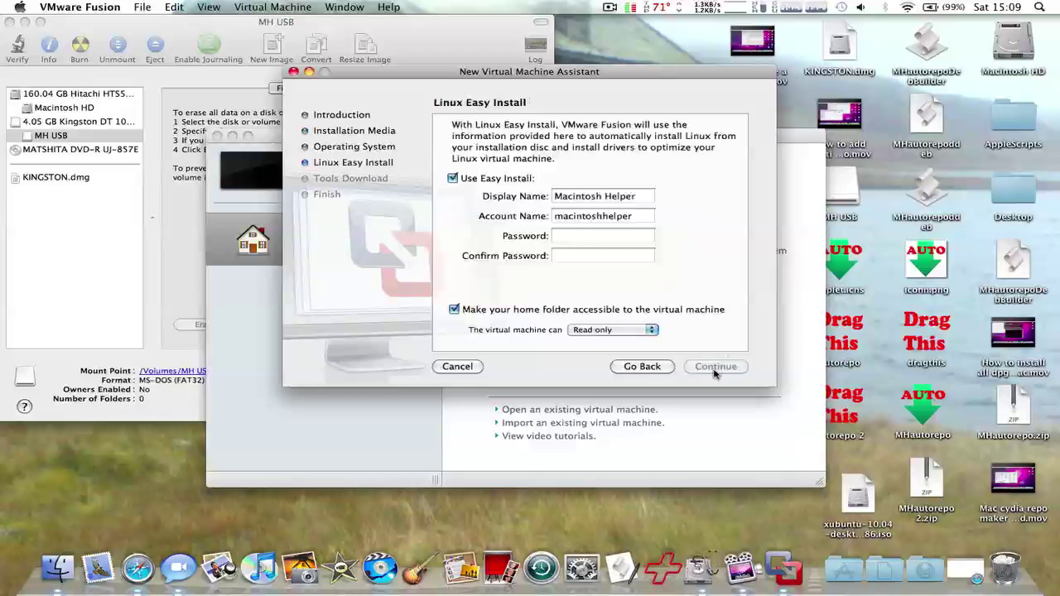
pyautogui.click(452, 178)
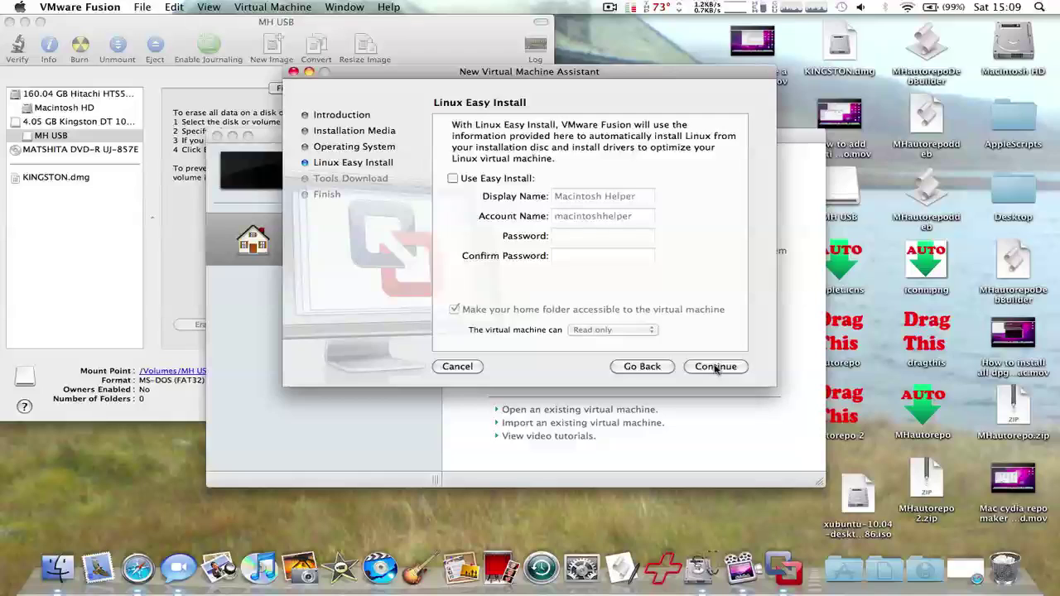
pyautogui.click(716, 367)
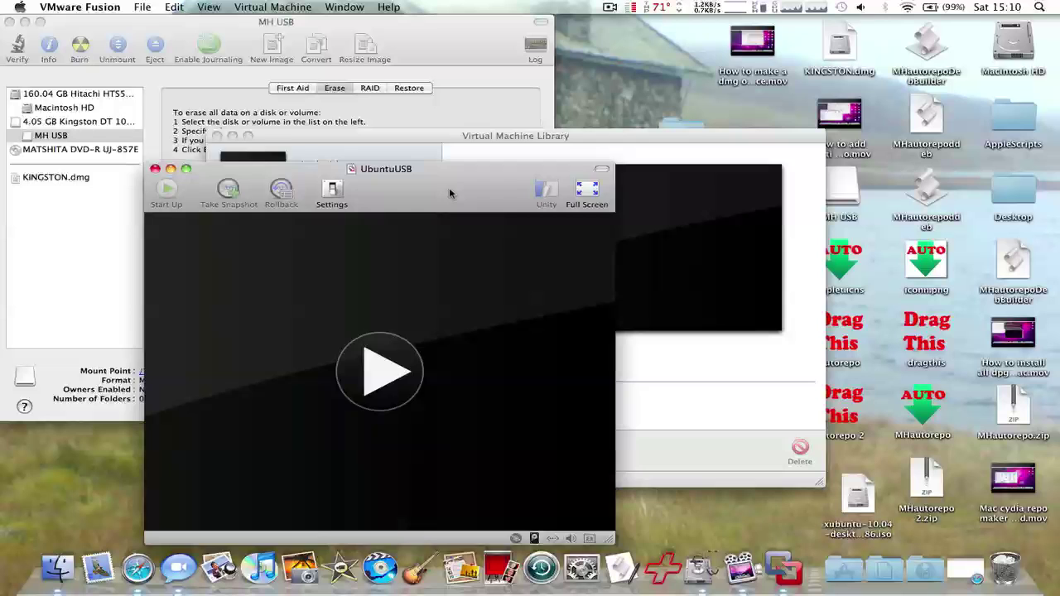
# Step: Start the UbuntuUSB virtual machine and boot it in English with the option to try Xubuntu without installing
pyautogui.moveTo(450, 188); pyautogui.dragTo(592, 39)
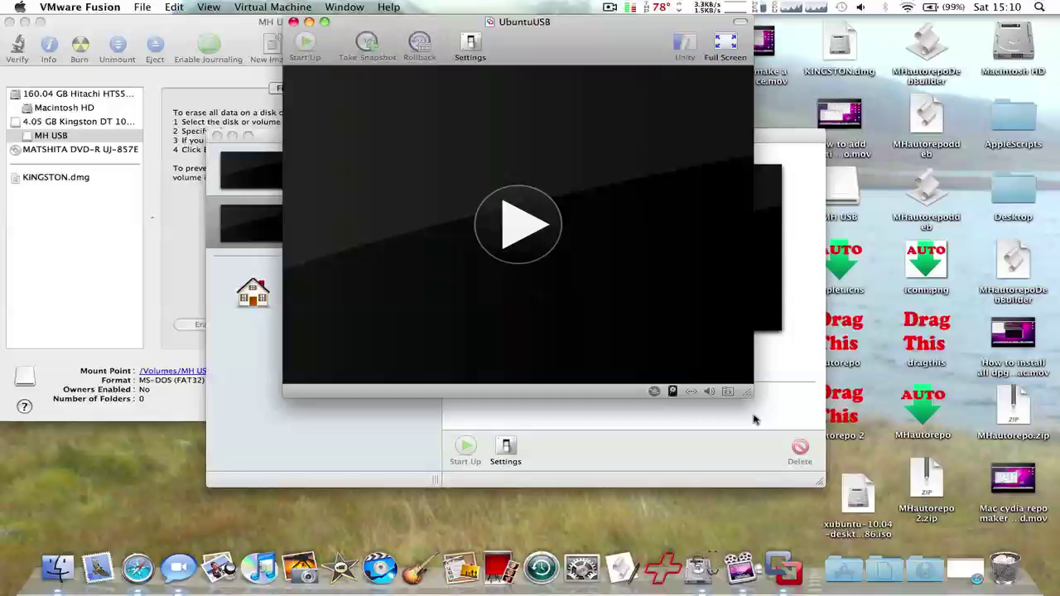
pyautogui.click(509, 204)
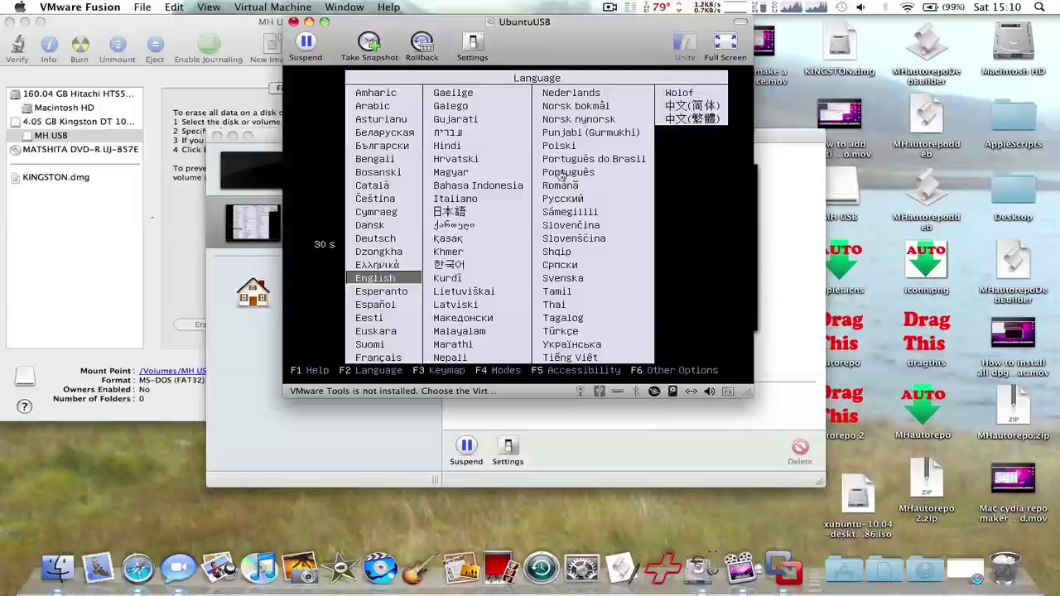
pyautogui.click(553, 172)
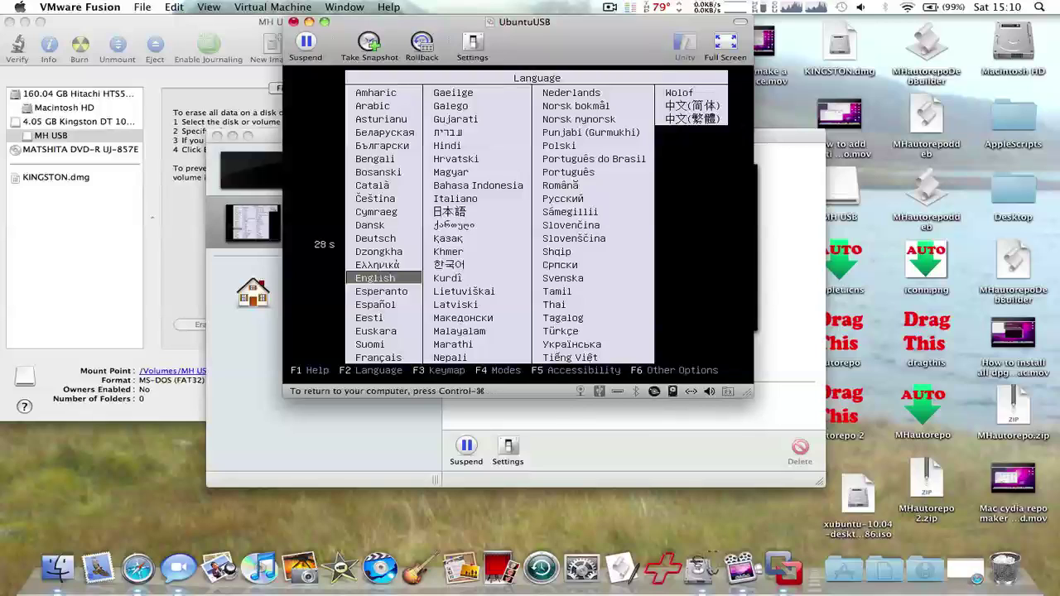
pyautogui.press('Return')
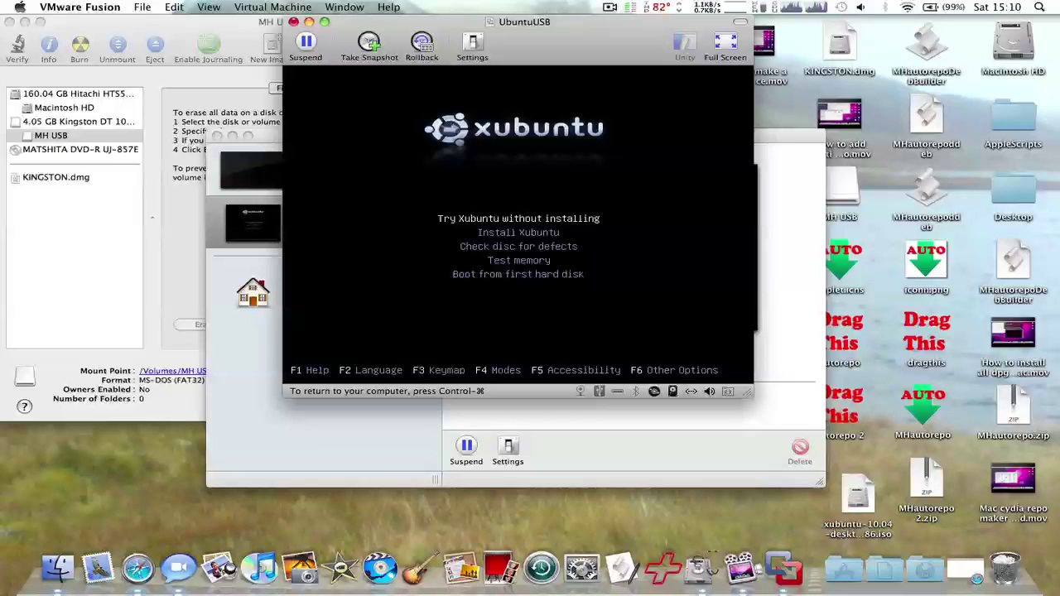
pyautogui.press('Return')
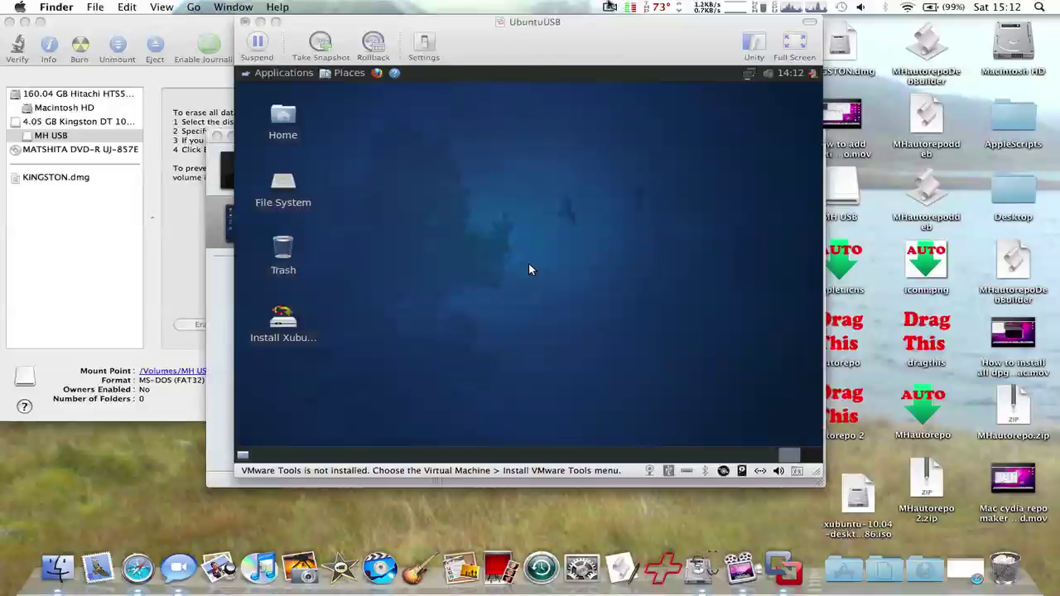
pyautogui.click(609, 6)
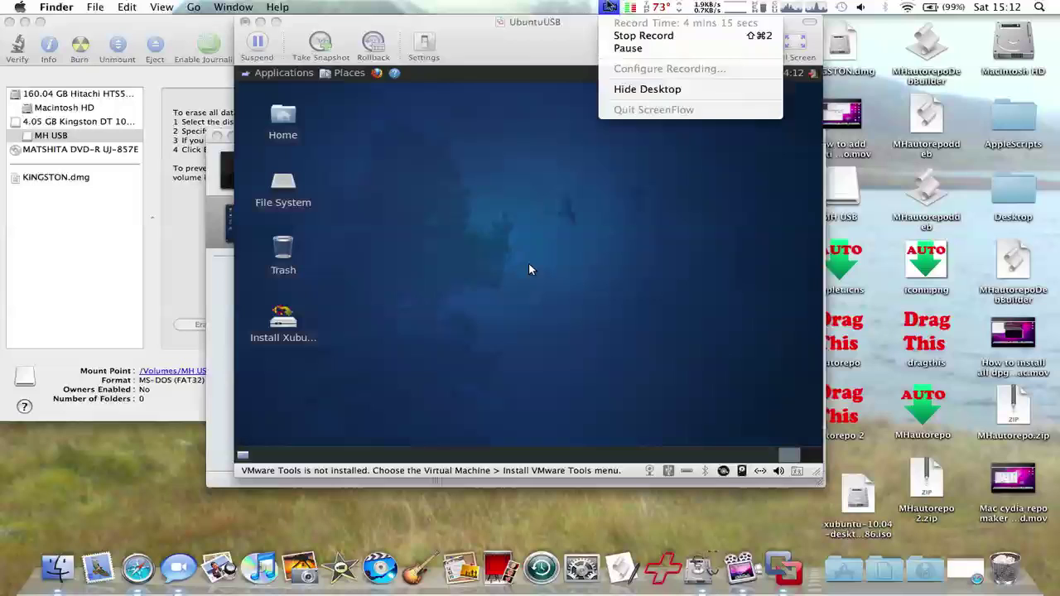
pyautogui.click(531, 269)
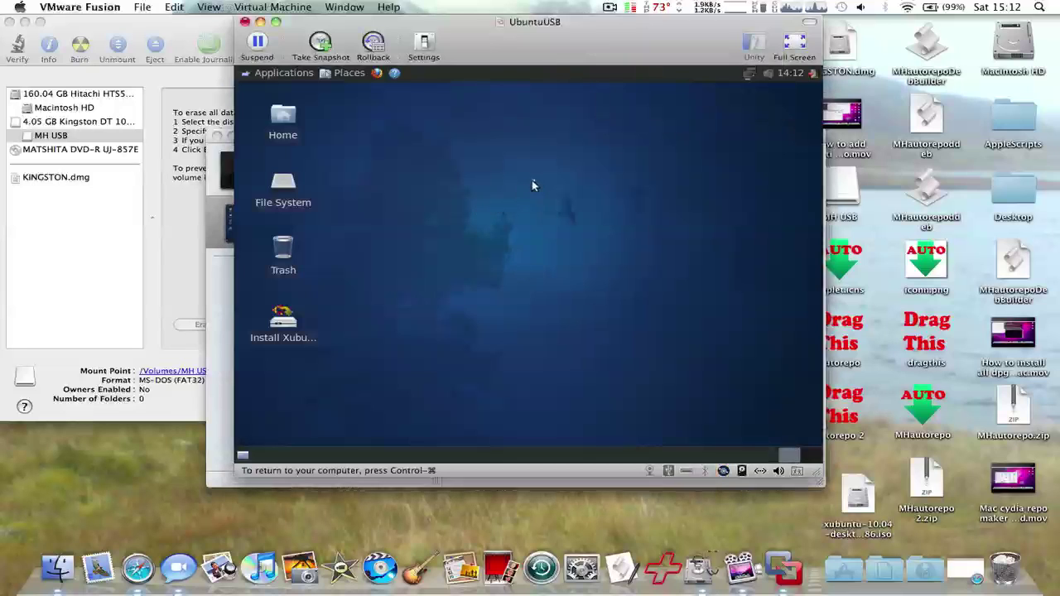
pyautogui.moveTo(534, 179); pyautogui.dragTo(492, 405)
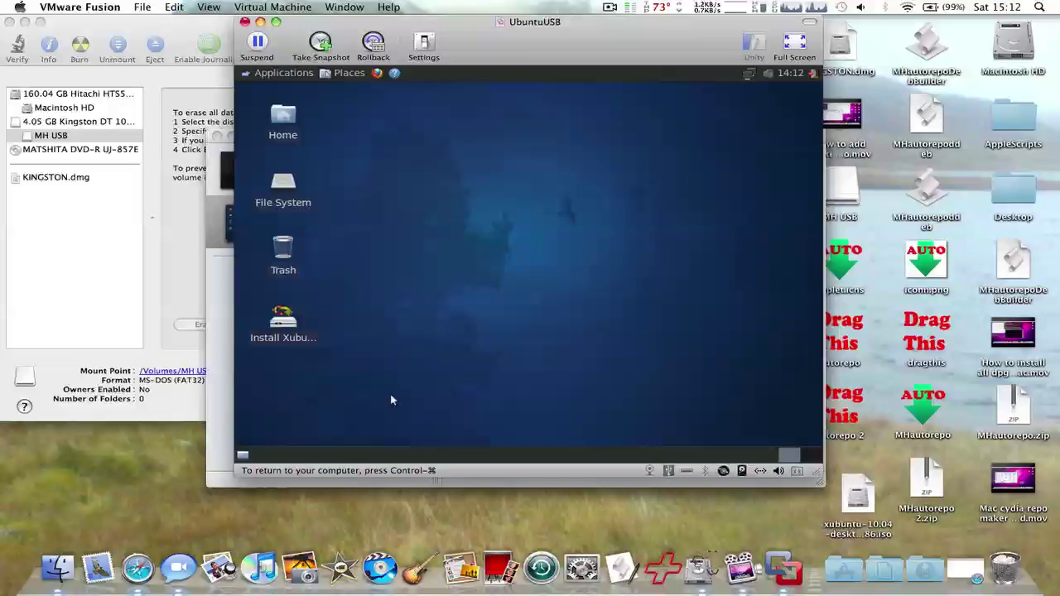
# Step: Launch the Xubuntu 10.04 installer from the live desktop
pyautogui.click(278, 321)
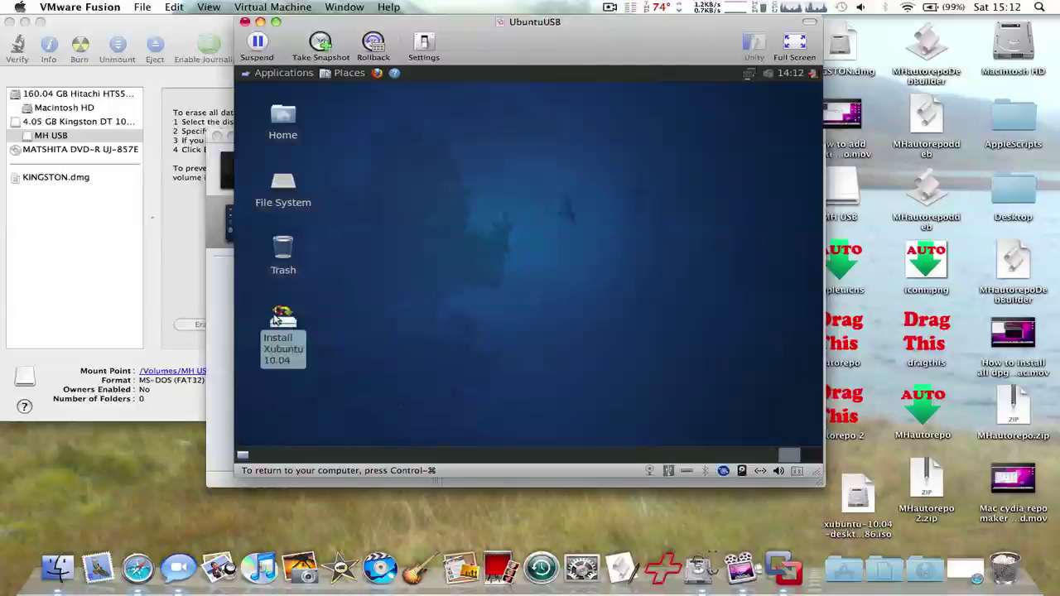
pyautogui.doubleClick(278, 318)
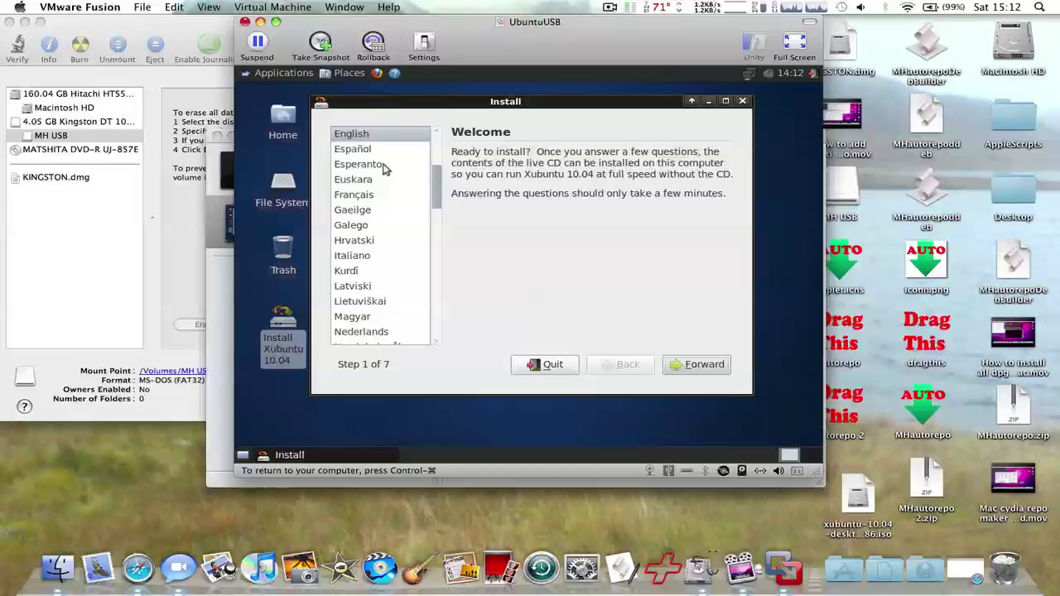
# Step: Continue the installer with English, the United Kingdom region and United Kingdom Time, allowing the vmnet-natd connection to geoip.ubuntu.com
pyautogui.click(698, 368)
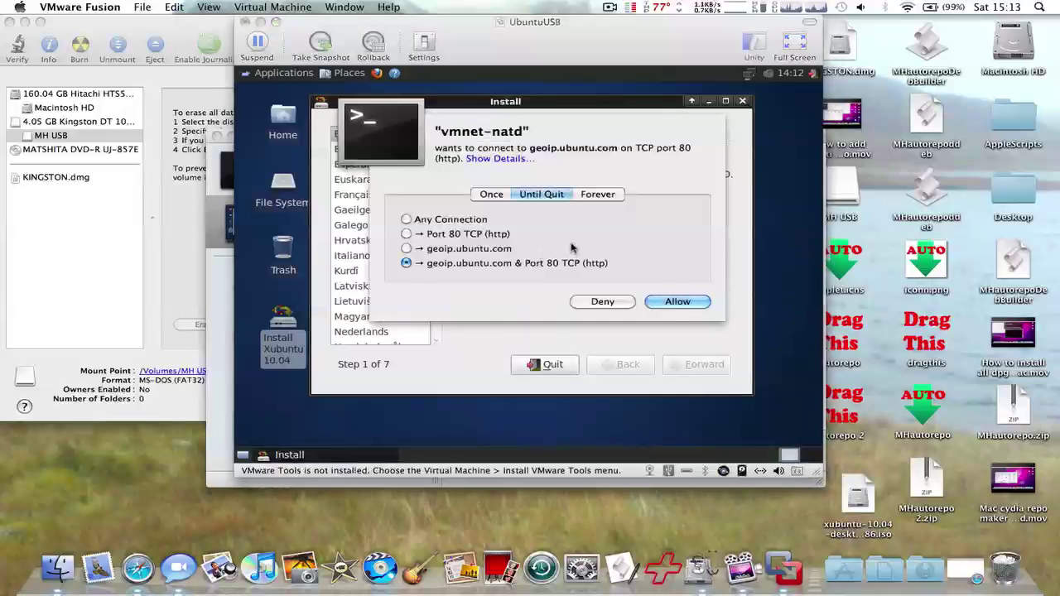
pyautogui.press('Return')
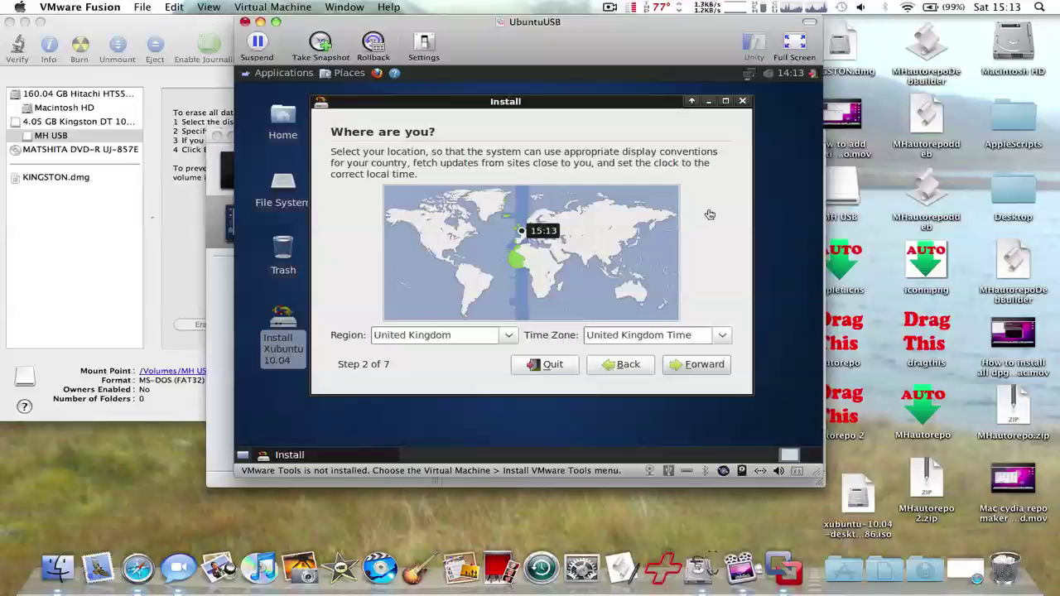
pyautogui.click(695, 213)
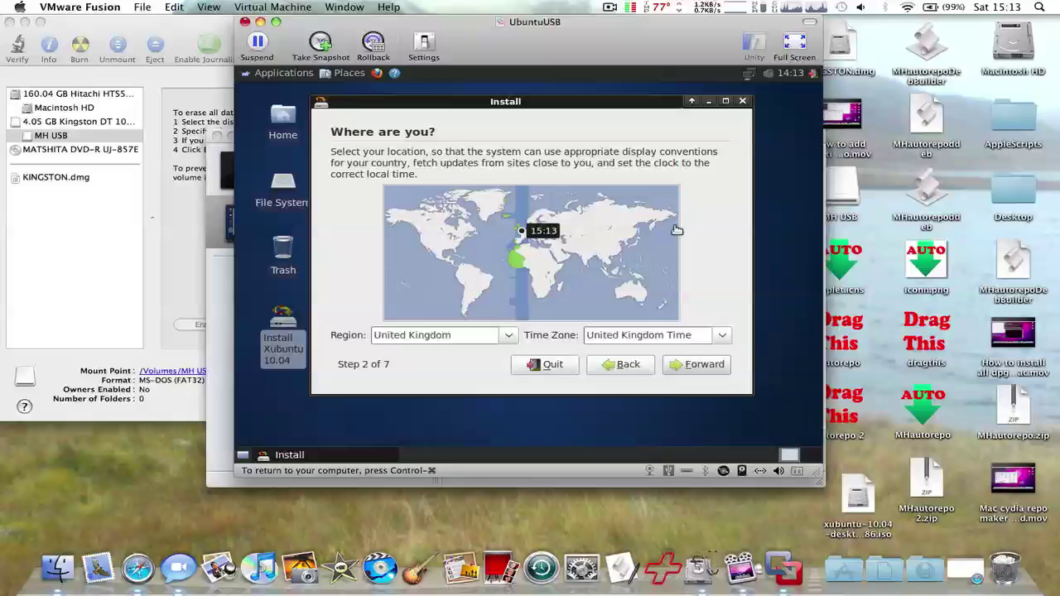
pyautogui.press('ctrl+super')
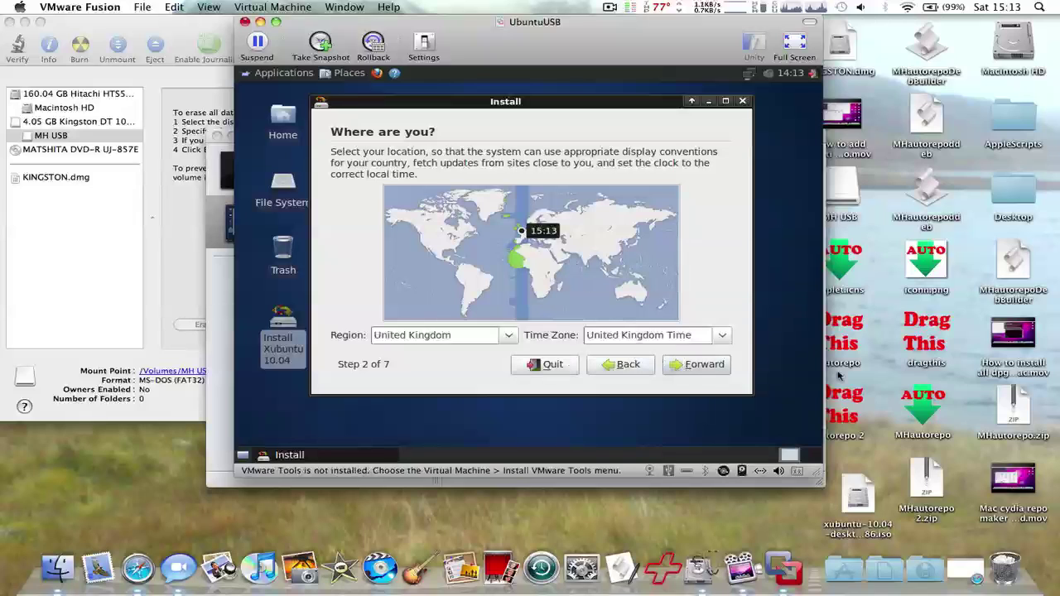
pyautogui.click(697, 364)
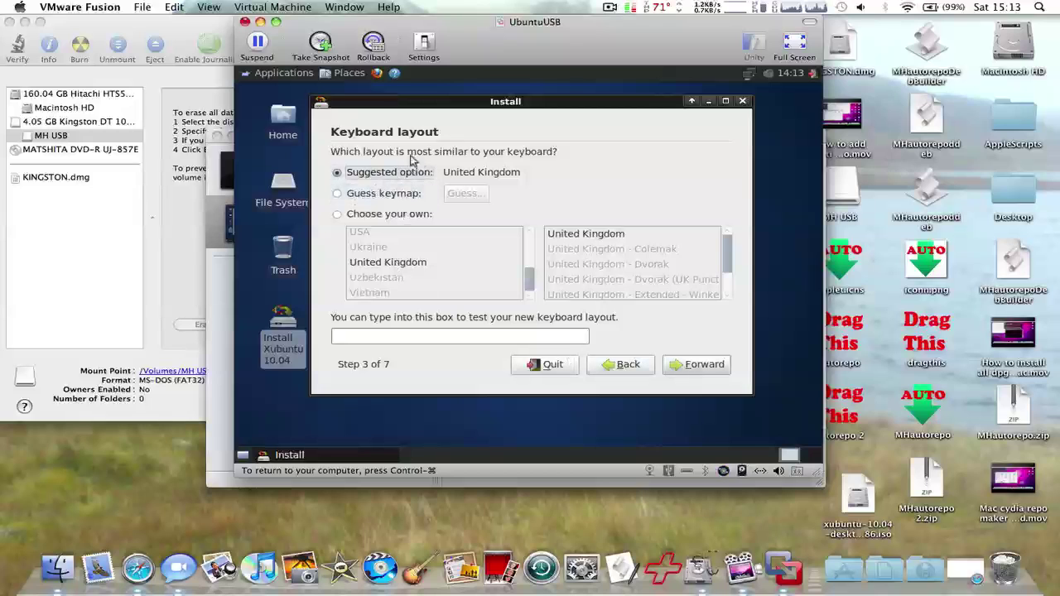
# Step: Choose the United Kingdom - Macintosh keyboard layout instead of the suggested option and continue to the disk preparation
pyautogui.click(386, 215)
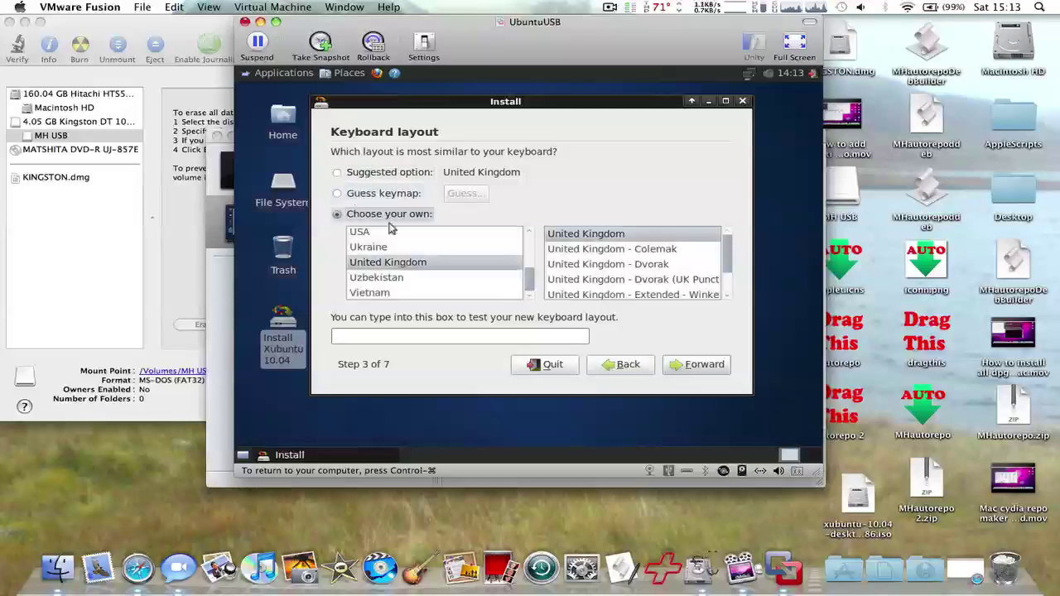
pyautogui.scroll(-3, 592, 273)
pyautogui.scroll(-1, 591, 274)
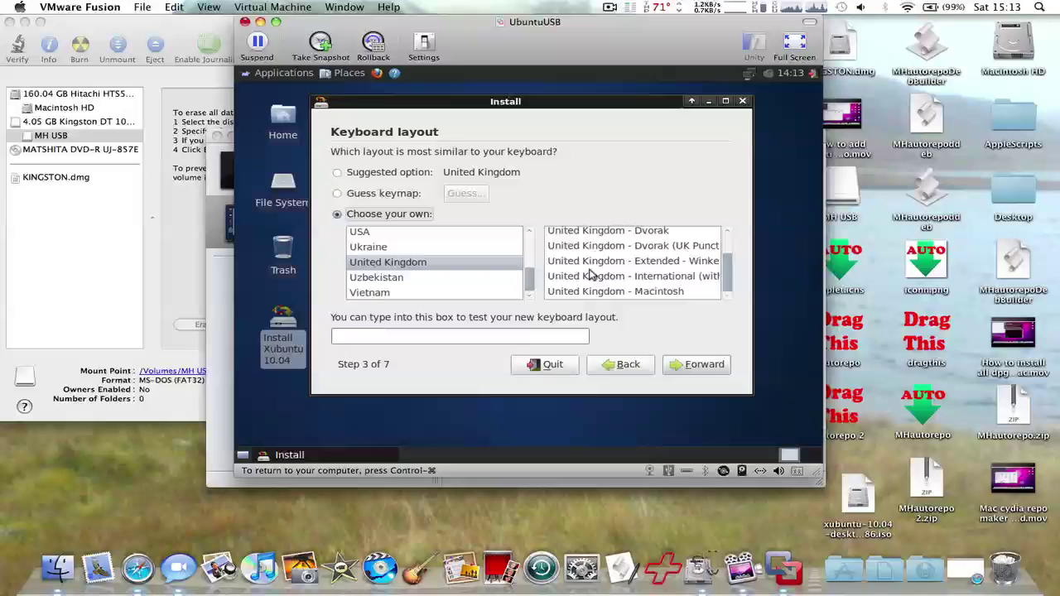
pyautogui.scroll(3, 590, 273)
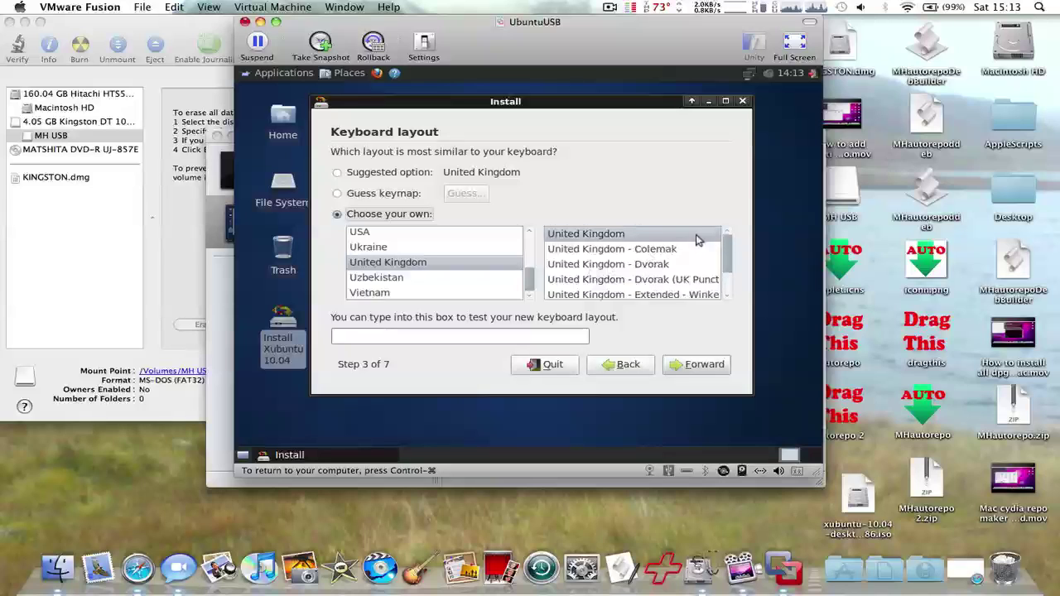
pyautogui.scroll(-2, 717, 260)
pyautogui.scroll(1, 716, 260)
pyautogui.scroll(-1, 716, 260)
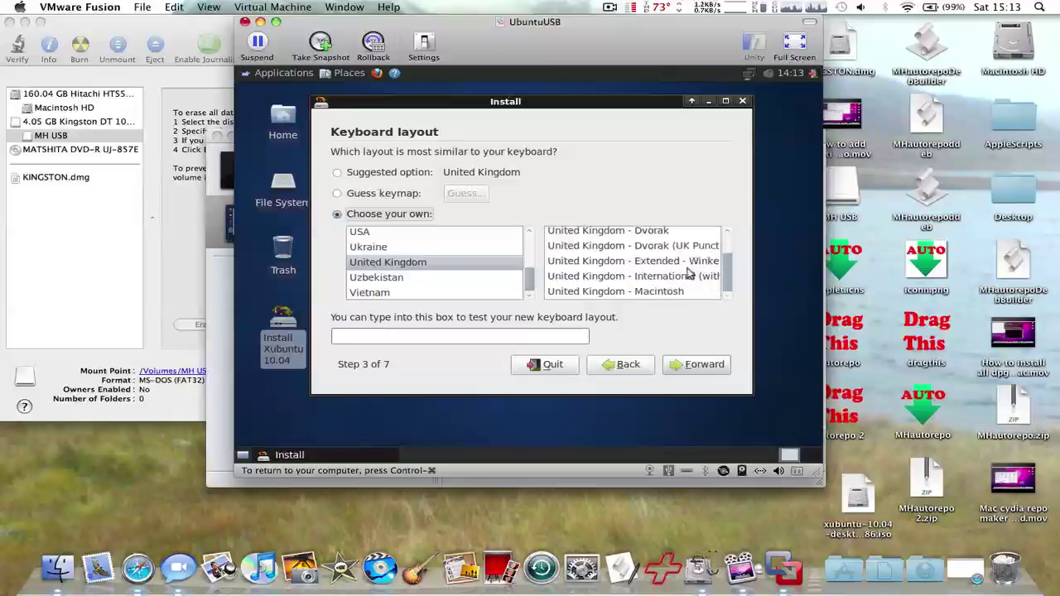
pyautogui.click(639, 292)
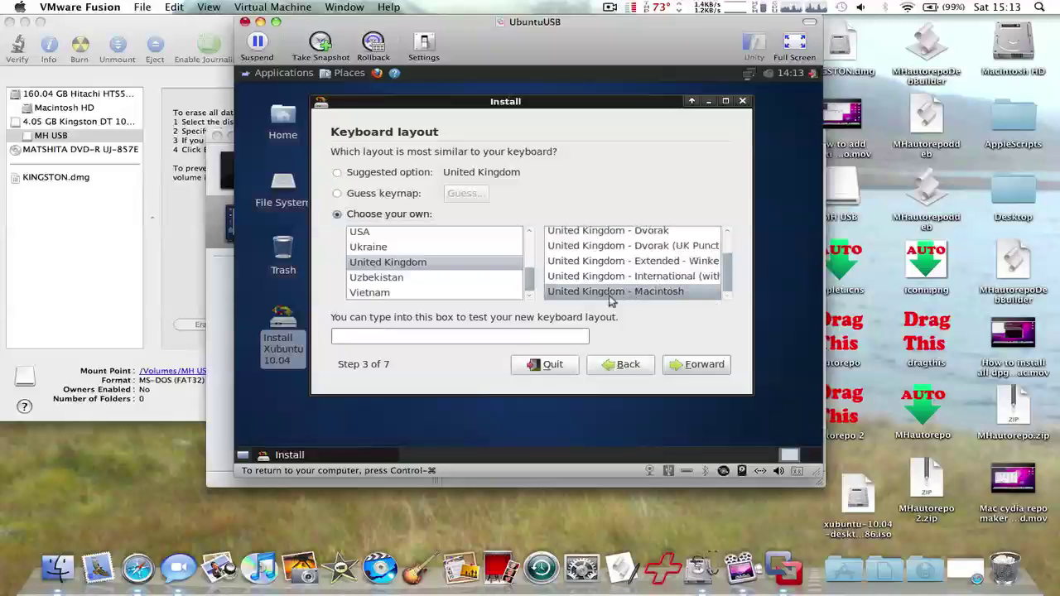
pyautogui.click(703, 365)
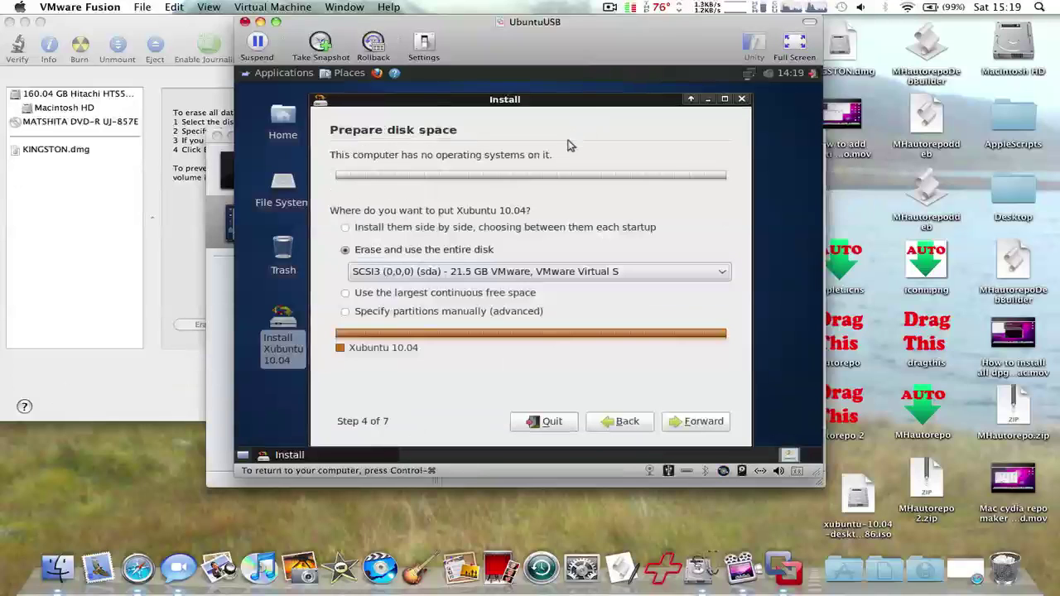
# Step: Erase and use the entire 4.0 GB Kingston DT 101 II disk (sdb) for Xubuntu 10.04 and continue
pyautogui.click(556, 278)
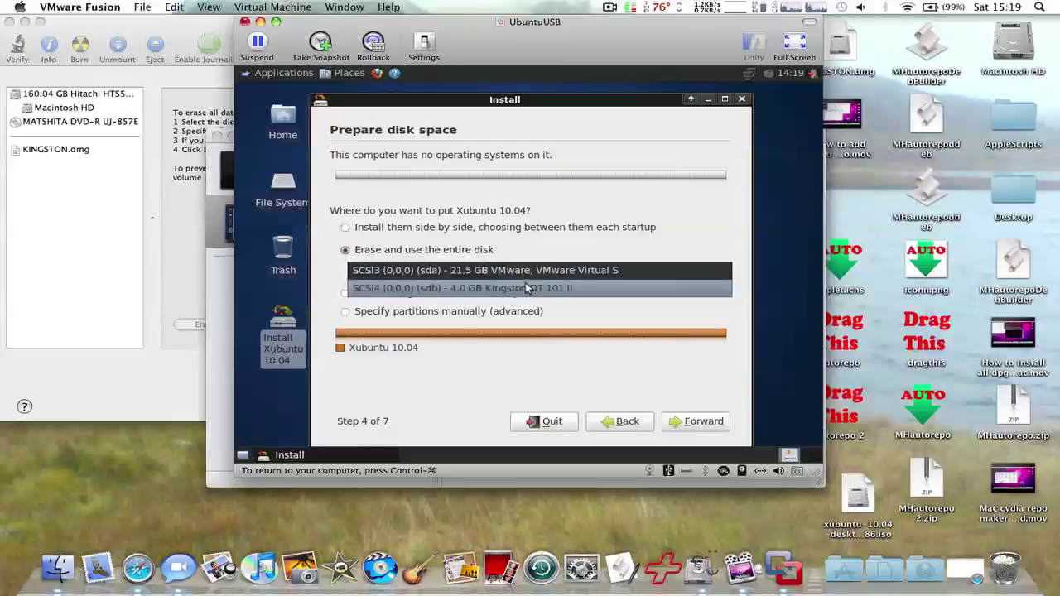
pyautogui.click(524, 273)
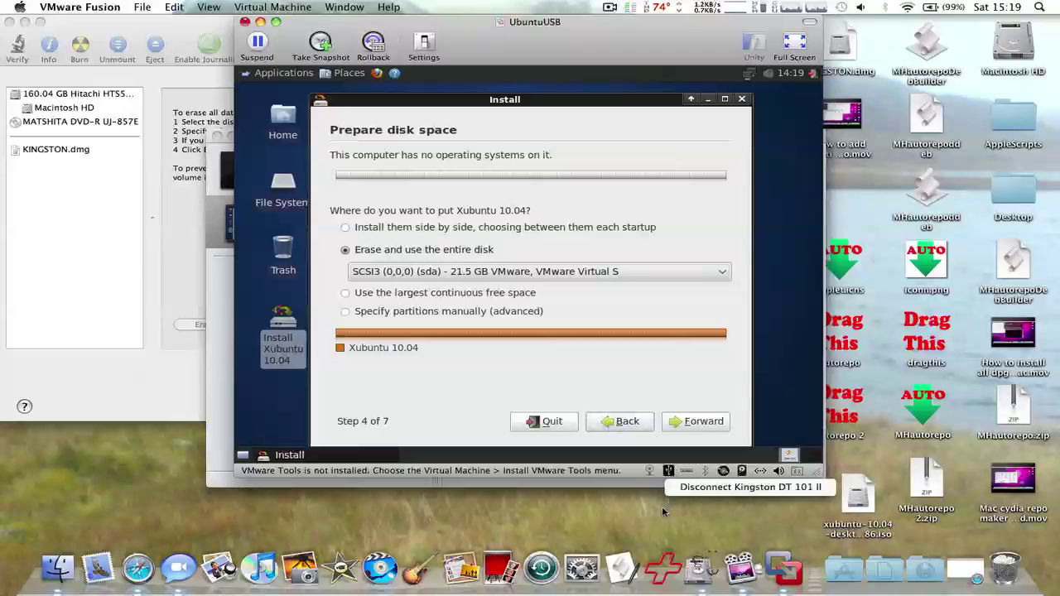
pyautogui.click(737, 352)
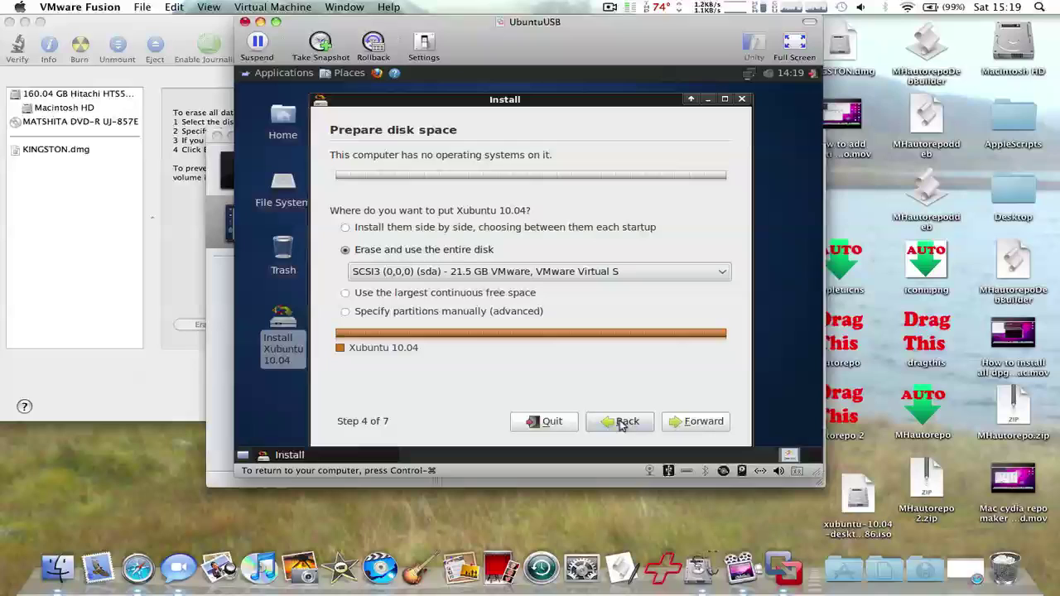
pyautogui.click(572, 270)
pyautogui.click(550, 290)
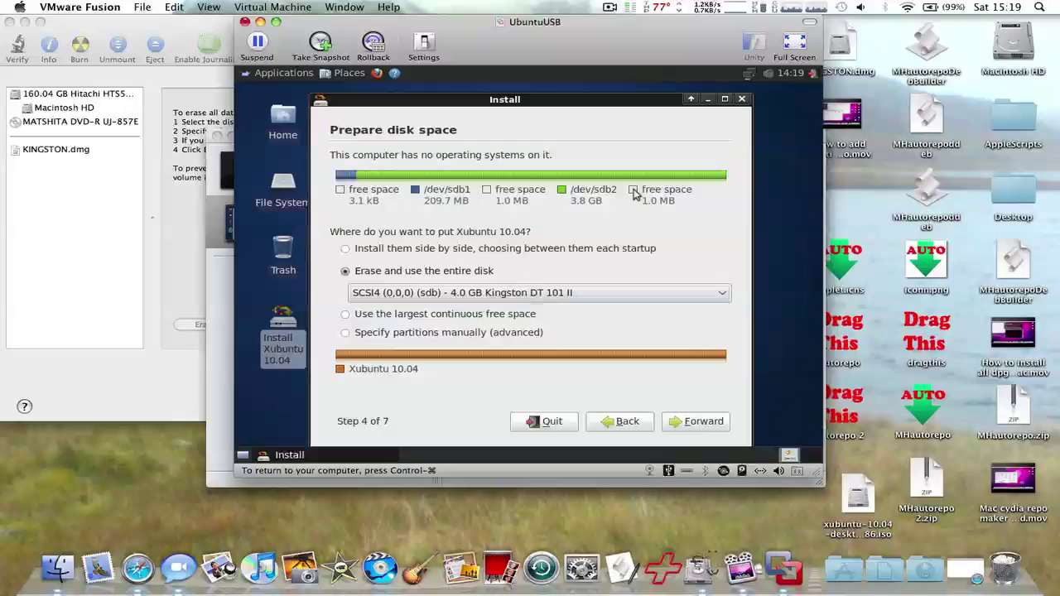
pyautogui.click(669, 424)
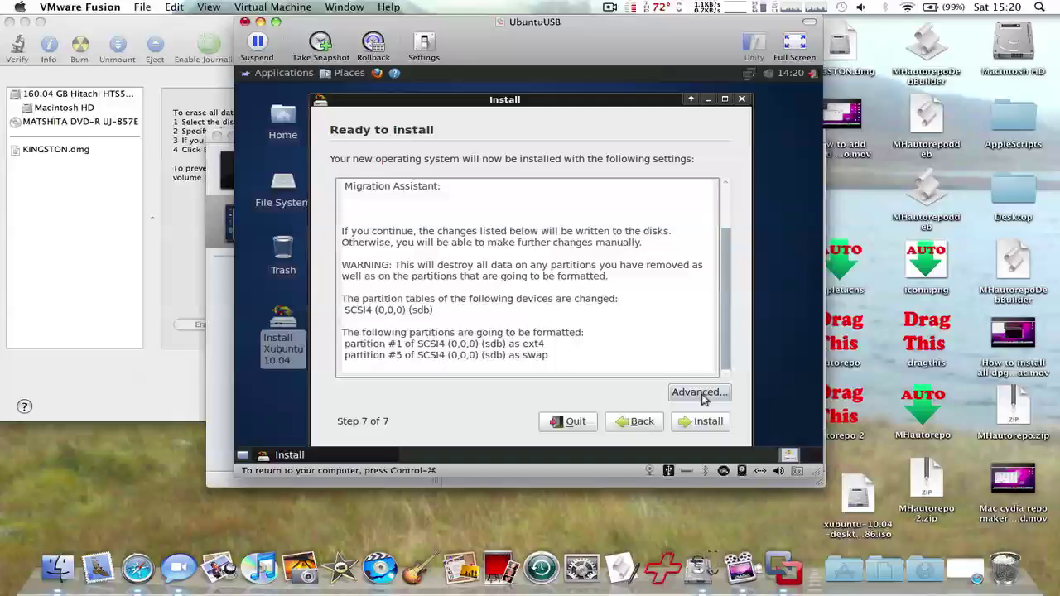
# Step: Set the boot loader installation device to /dev/sdb in the advanced options and start the installation
pyautogui.click(702, 394)
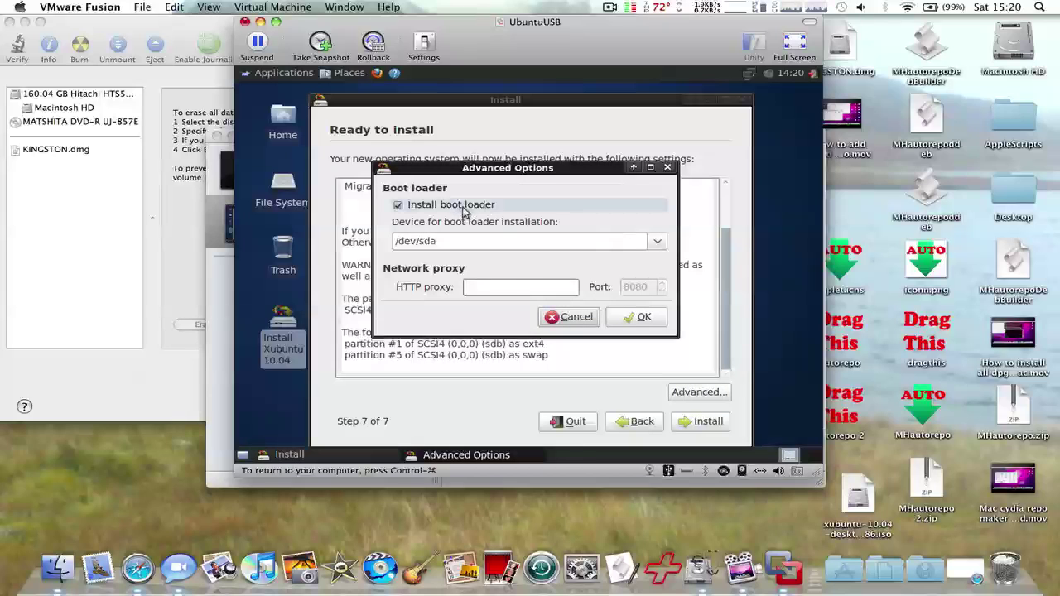
pyautogui.click(657, 242)
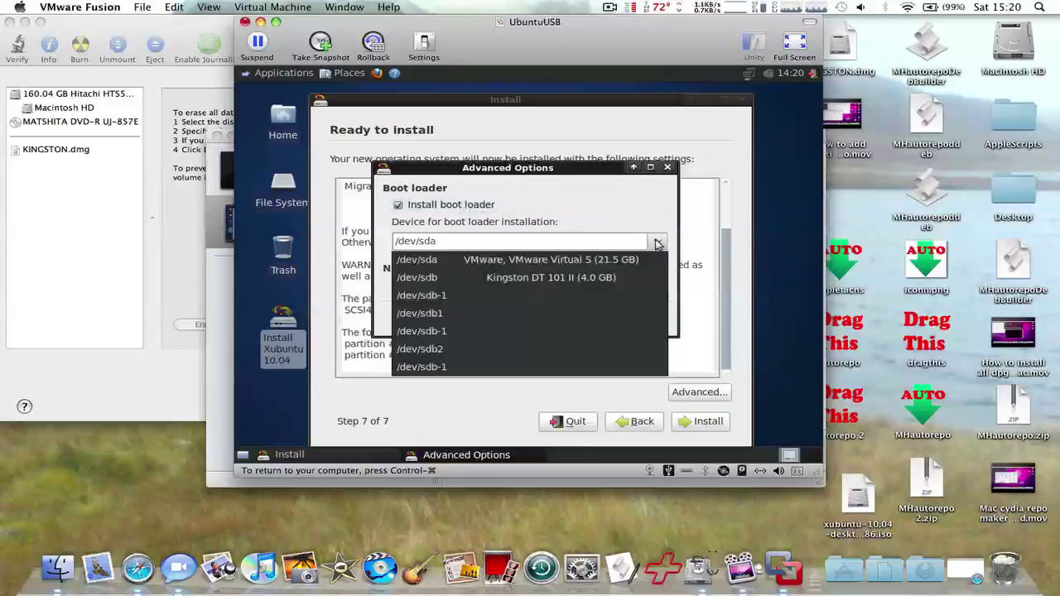
pyautogui.click(609, 276)
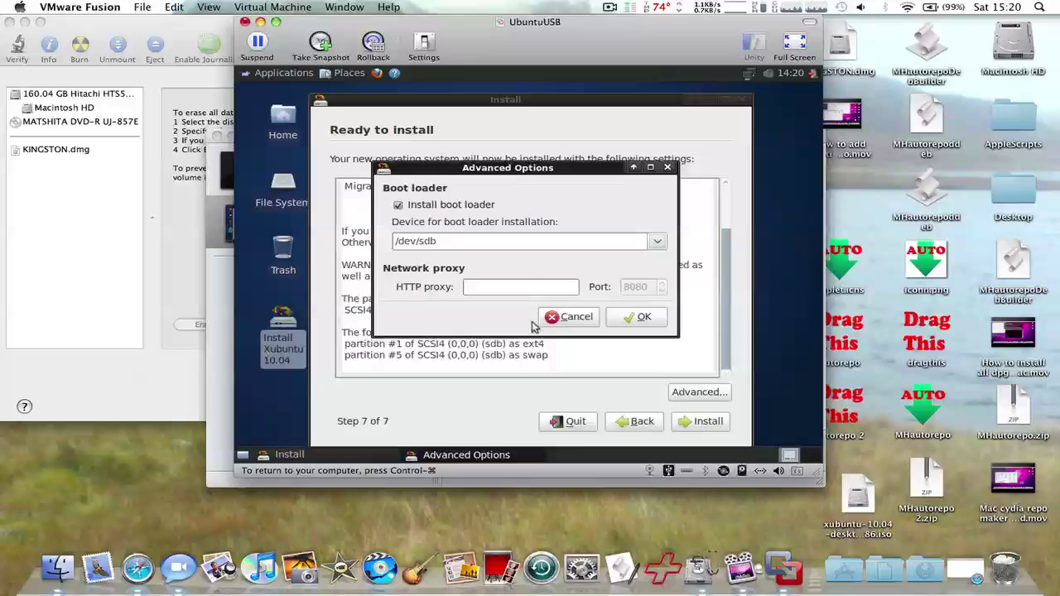
pyautogui.click(633, 316)
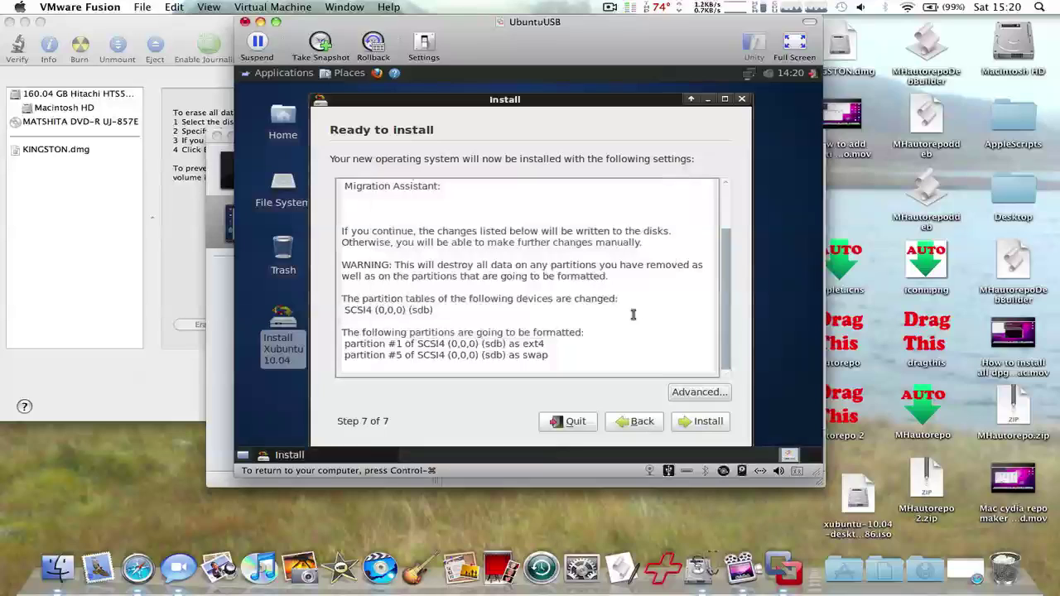
pyautogui.click(692, 422)
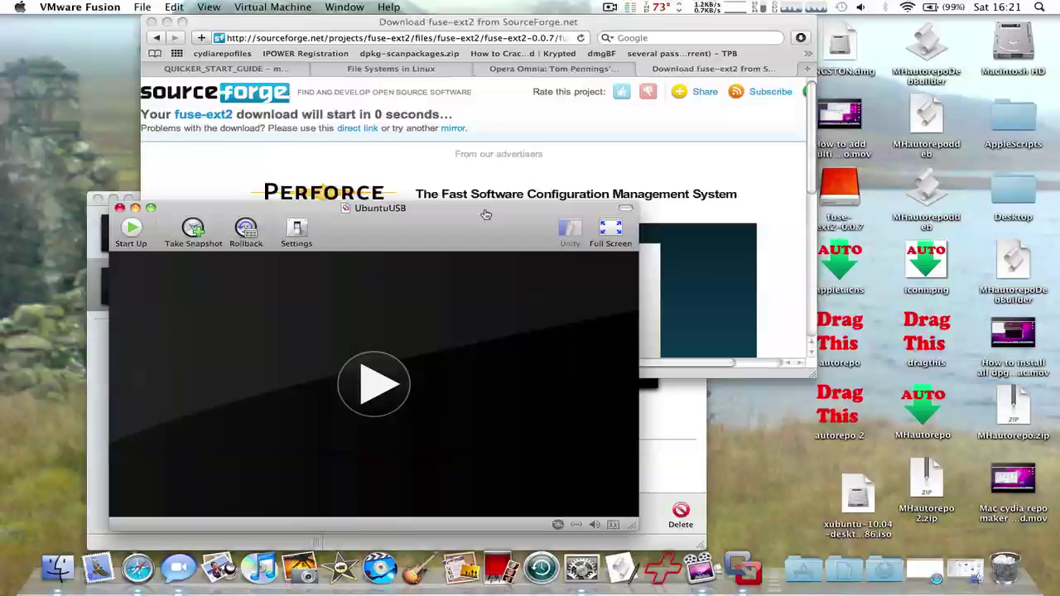
# Step: Look over the fuse-ext2 download page and the MacFUSE preferences, moving windows aside and closing the fuse-ext2-0.0.7 window
pyautogui.moveTo(486, 215); pyautogui.dragTo(399, 134)
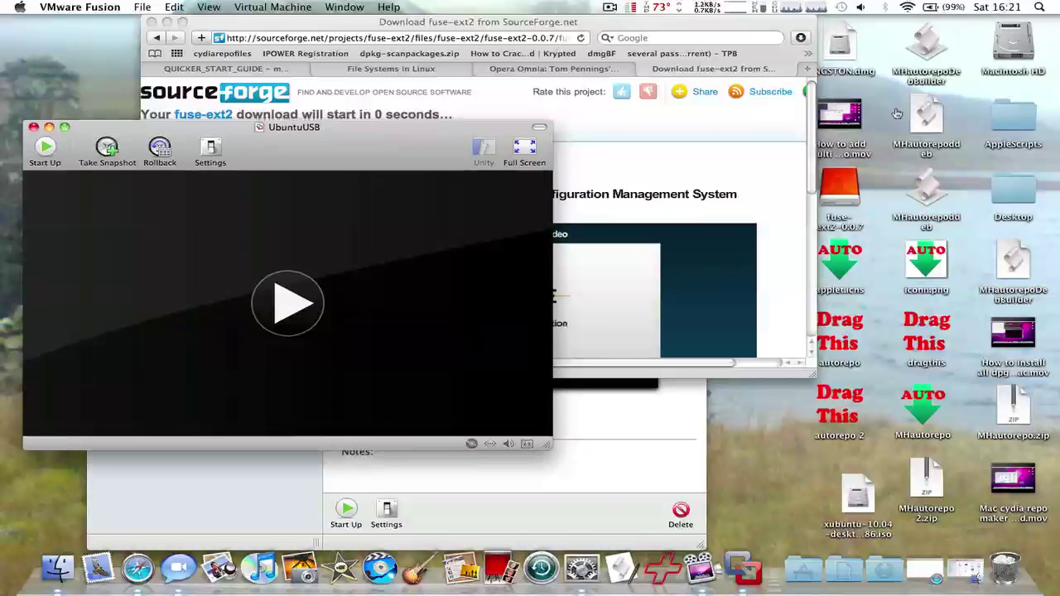
pyautogui.moveTo(886, 111); pyautogui.dragTo(876, 513)
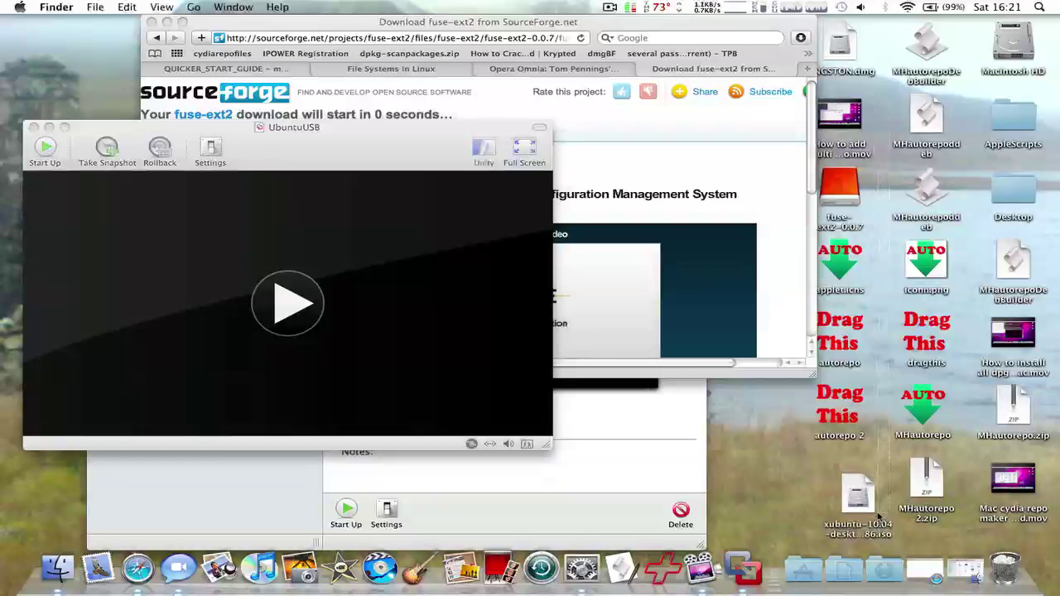
pyautogui.click(789, 328)
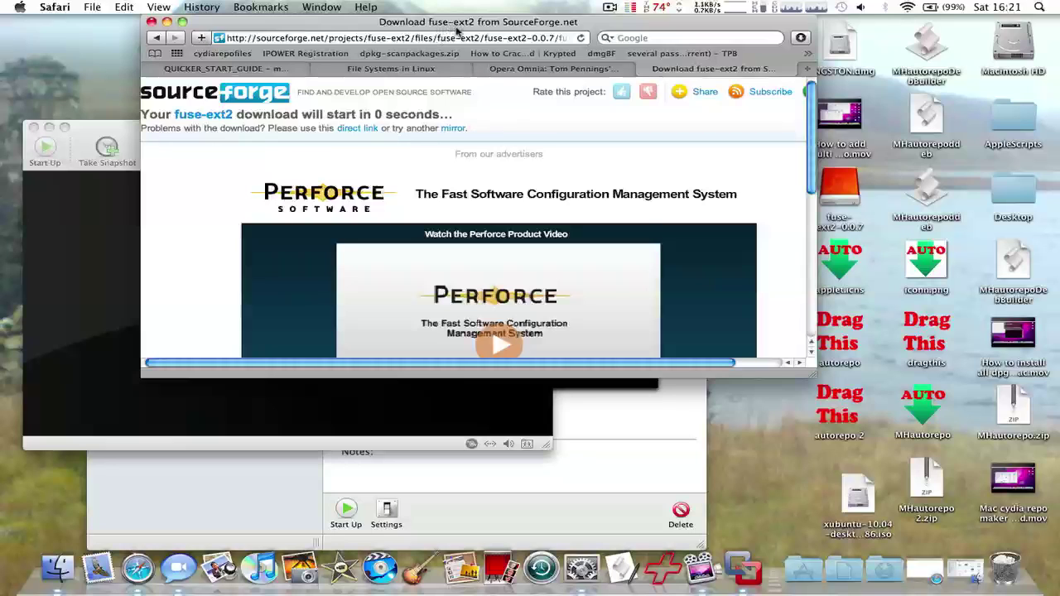
pyautogui.moveTo(456, 31); pyautogui.dragTo(454, 148)
pyautogui.click(483, 98)
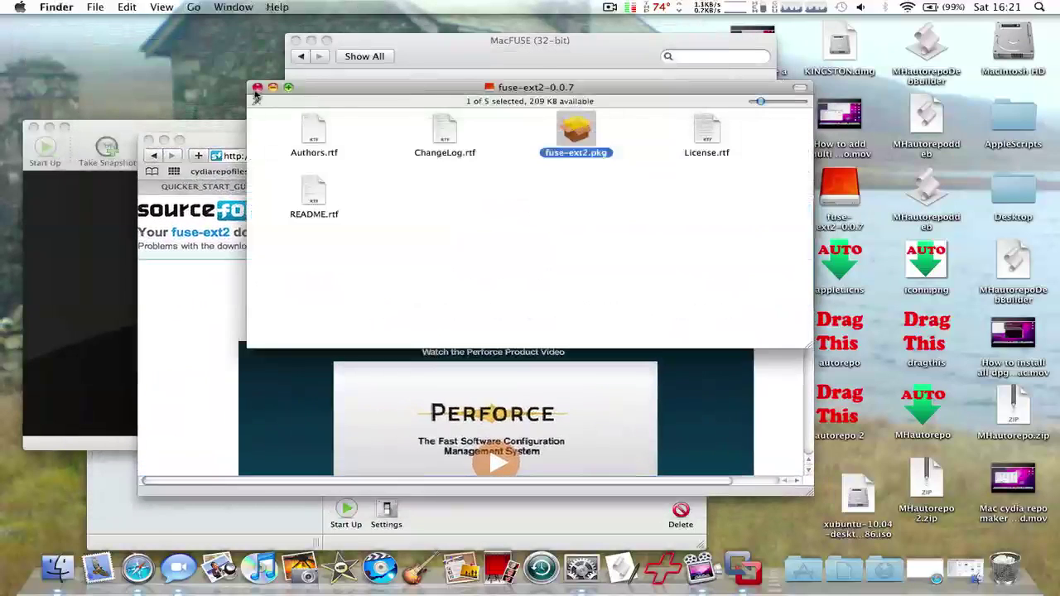
pyautogui.click(258, 87)
pyautogui.moveTo(568, 63); pyautogui.dragTo(416, 64)
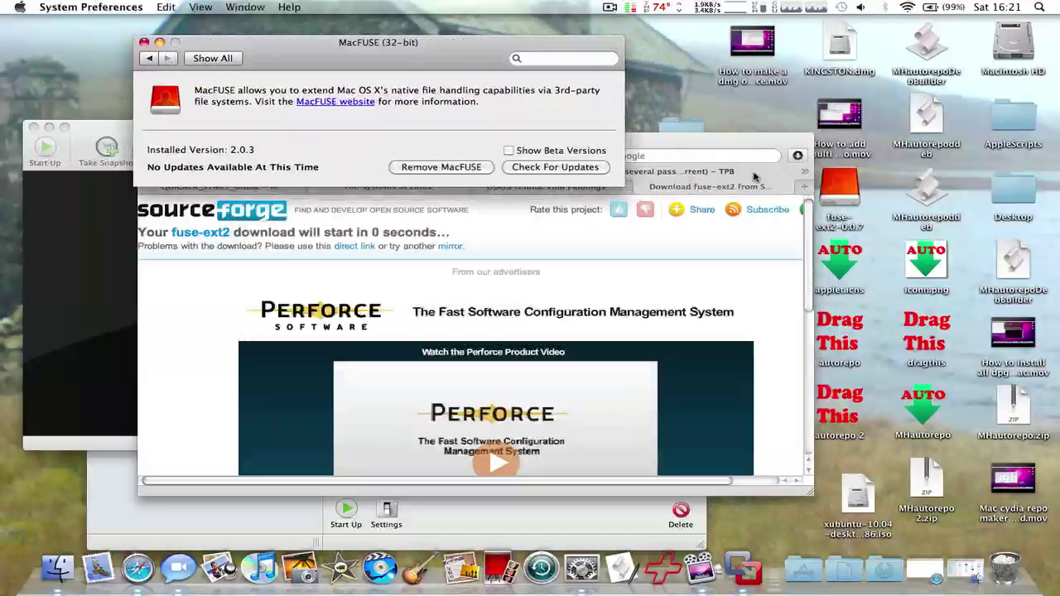
pyautogui.moveTo(742, 148); pyautogui.dragTo(636, 199)
# Step: Open the disk2s1 volume from the desktop and examine its contents, including the root and media folders
pyautogui.doubleClick(743, 250)
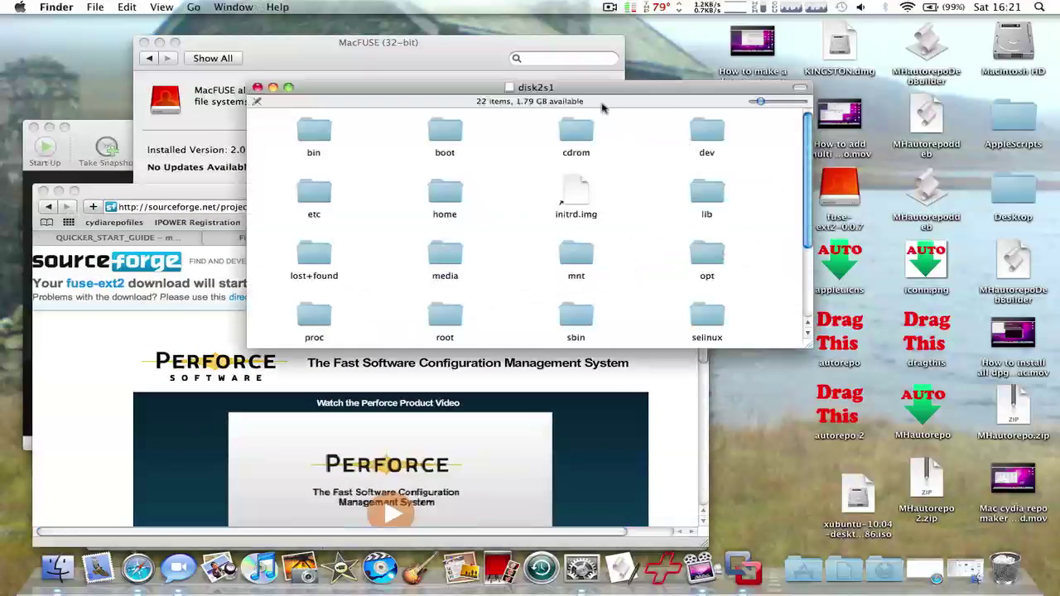
pyautogui.scroll(-4, 619, 182)
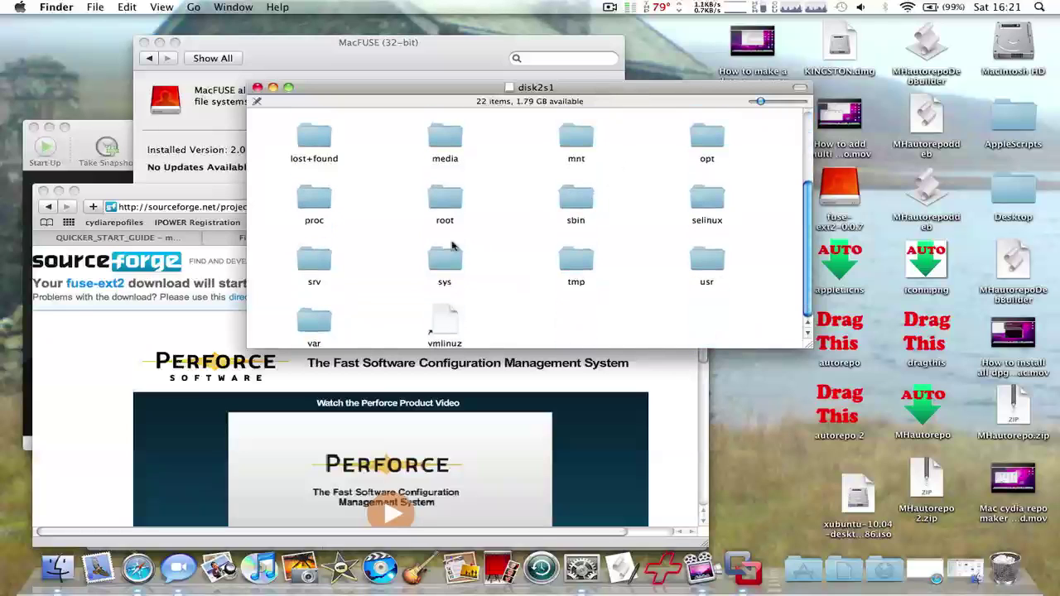
pyautogui.scroll(5, 432, 254)
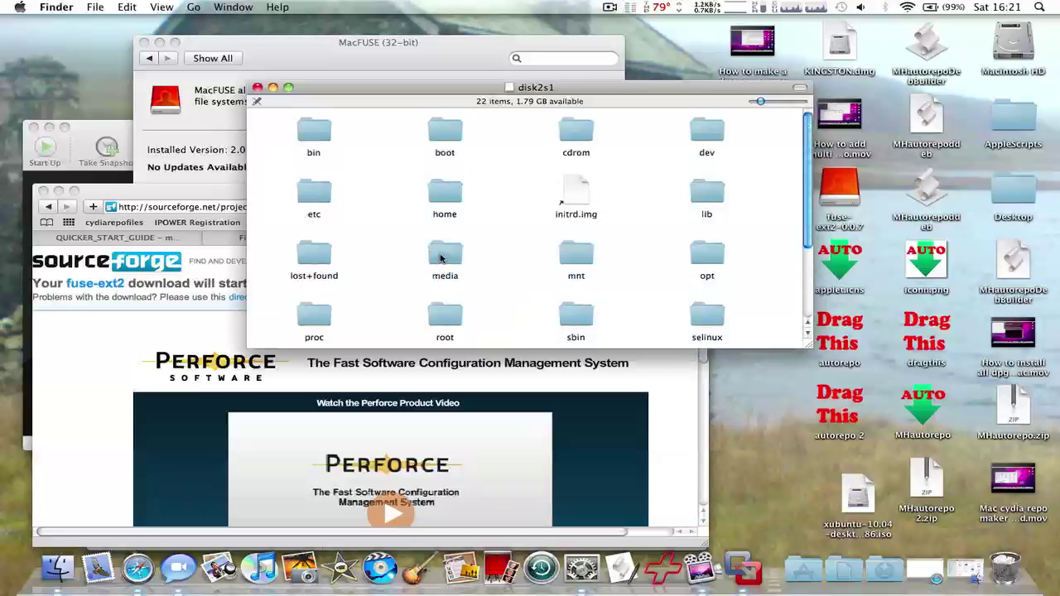
pyautogui.scroll(-2, 441, 259)
pyautogui.doubleClick(443, 269)
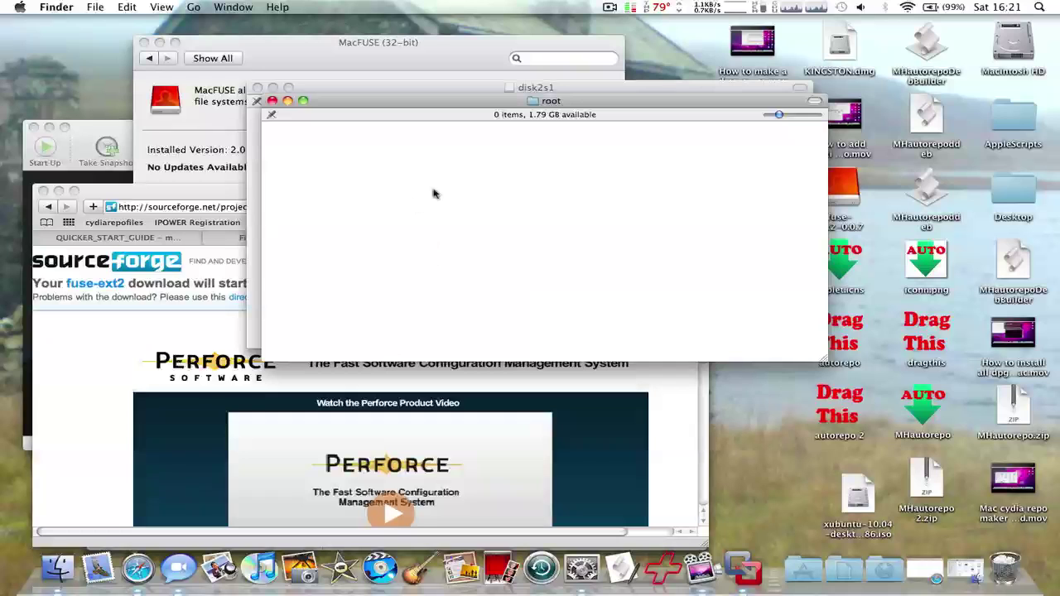
pyautogui.click(271, 100)
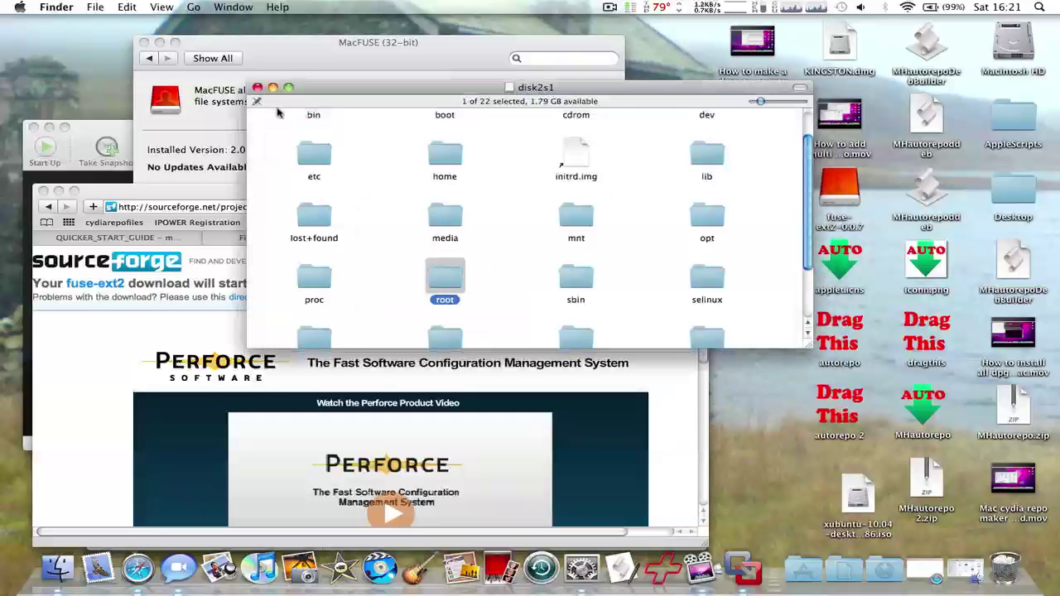
pyautogui.doubleClick(443, 217)
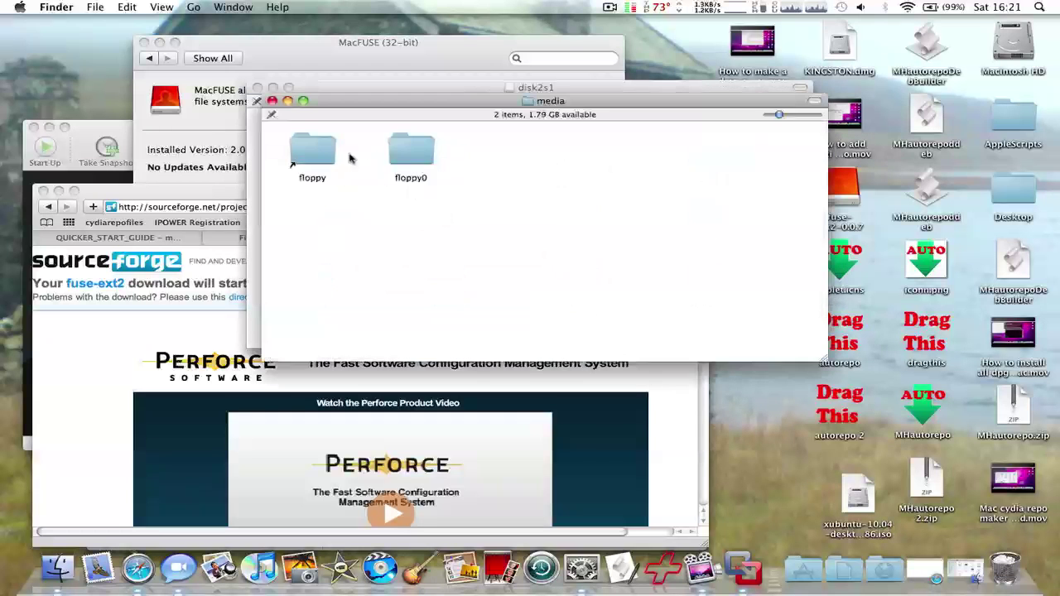
pyautogui.click(272, 100)
pyautogui.scroll(1, 311, 149)
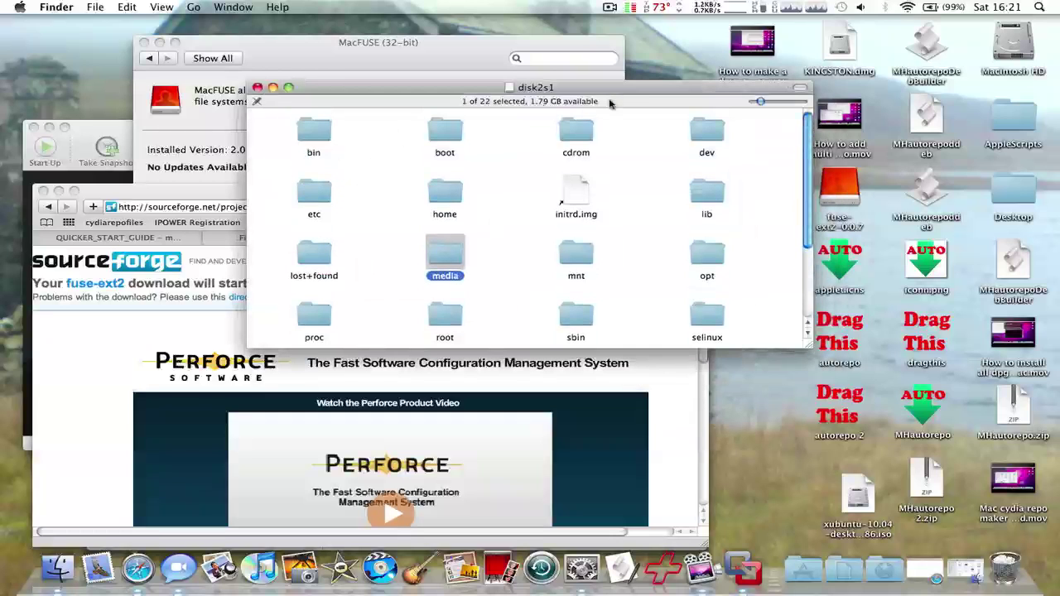
# Step: Inspect the macintosh folder inside the home folder of disk2s1, and close its window
pyautogui.doubleClick(447, 197)
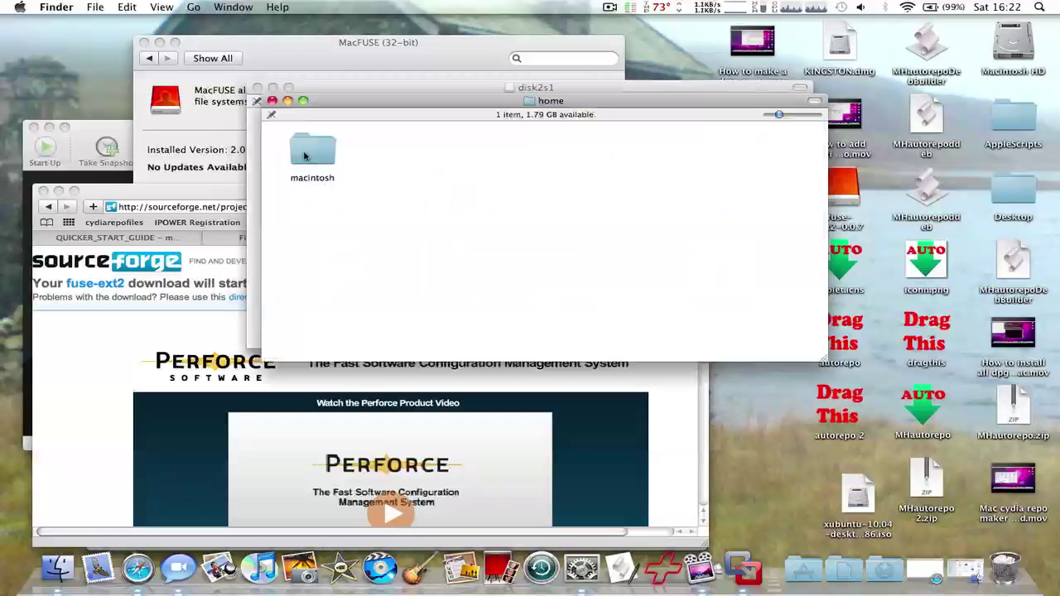
pyautogui.doubleClick(328, 150)
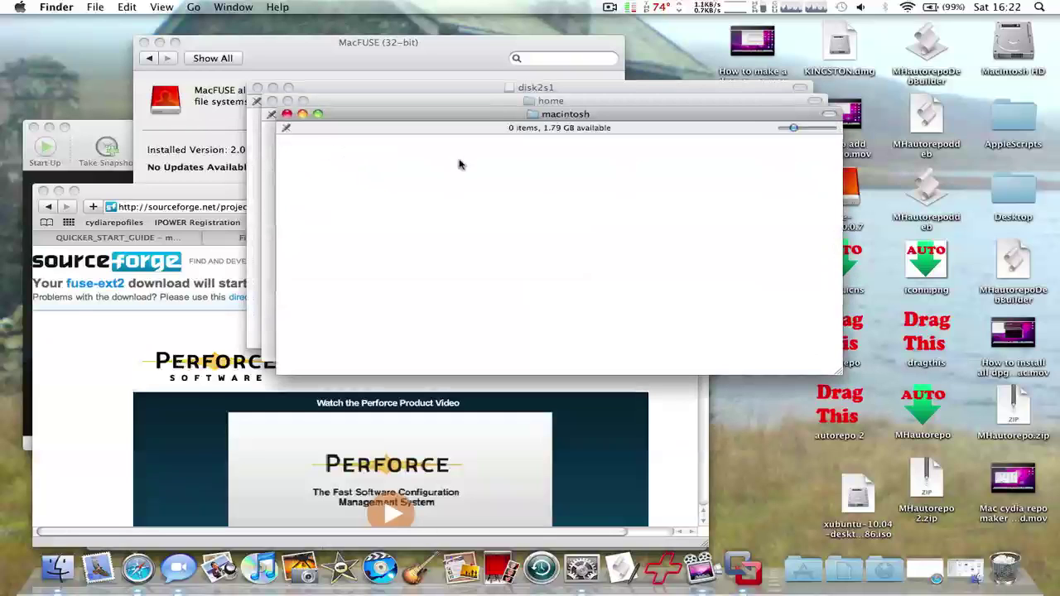
pyautogui.moveTo(425, 184); pyautogui.dragTo(835, 369)
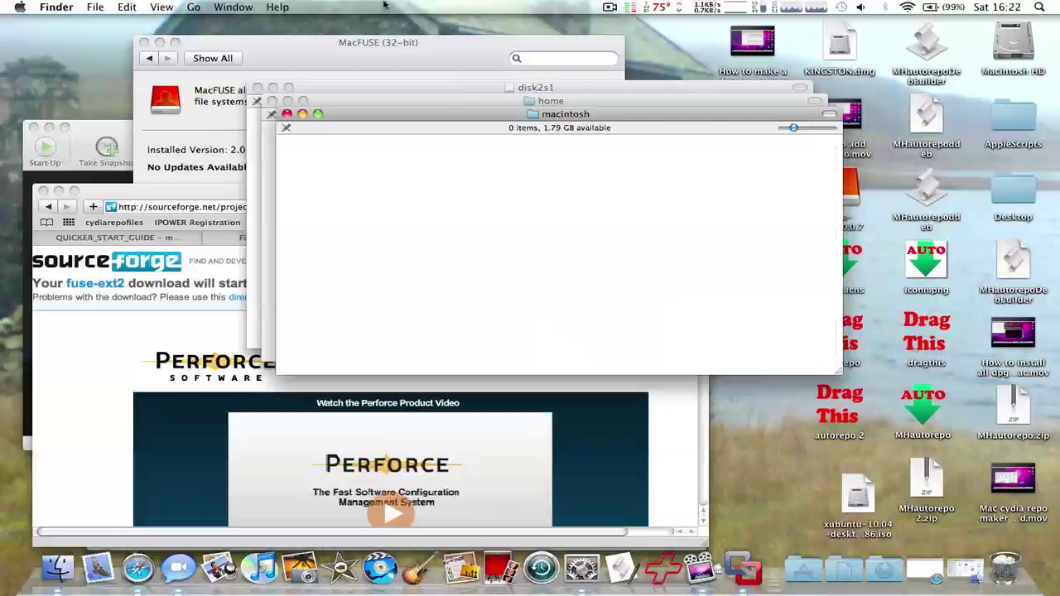
pyautogui.click(287, 113)
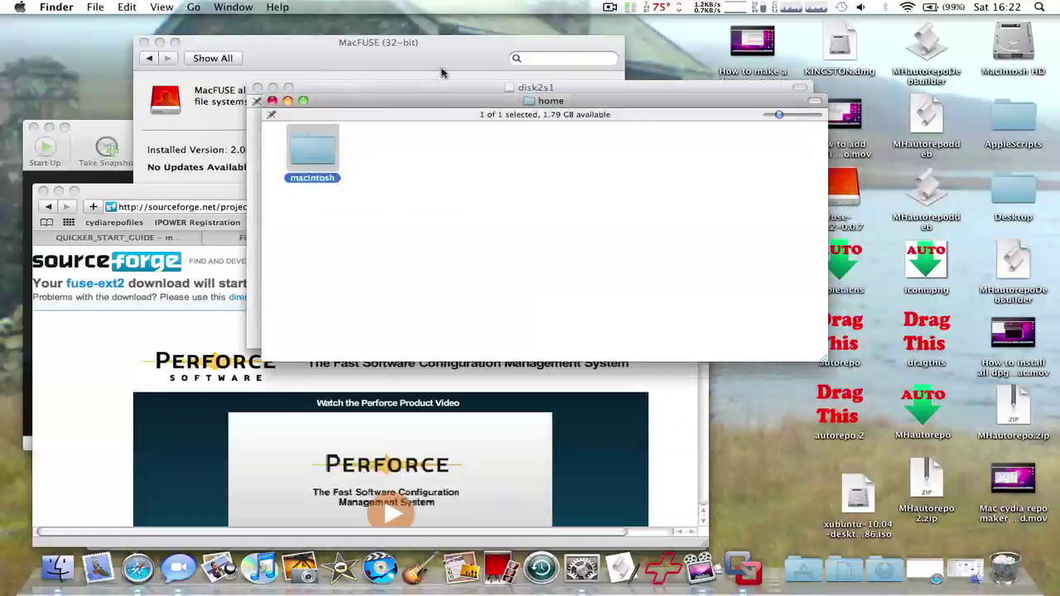